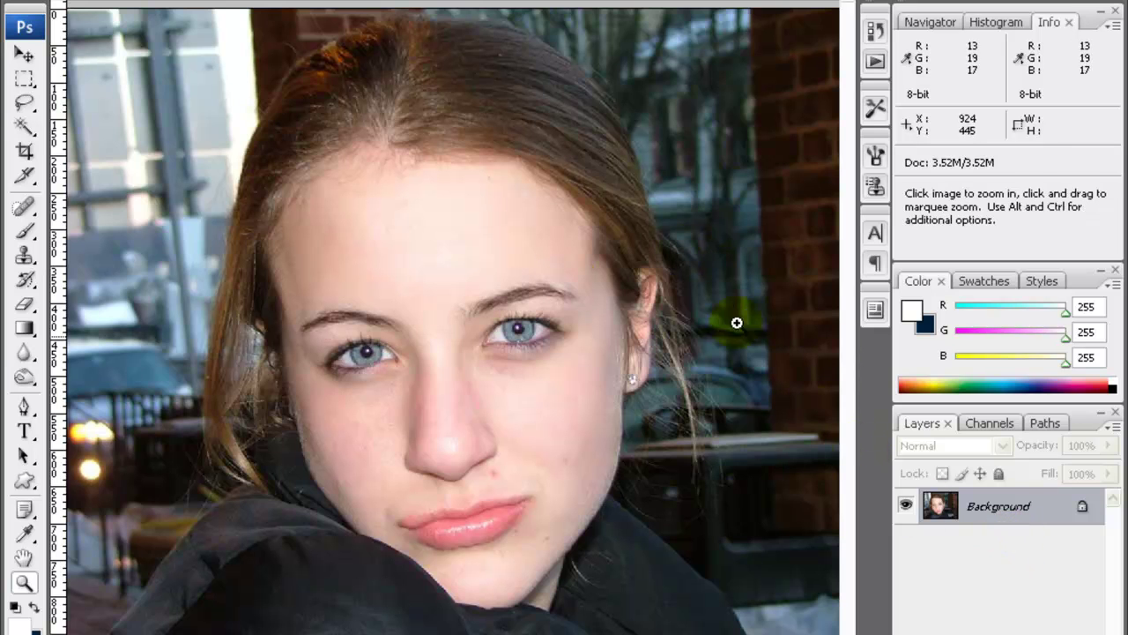
- Duplicate the Background layer and rename the copy as face
{"action": "left_click_drag", "start_coordinate": [985, 509], "coordinate": [1056, 632]}
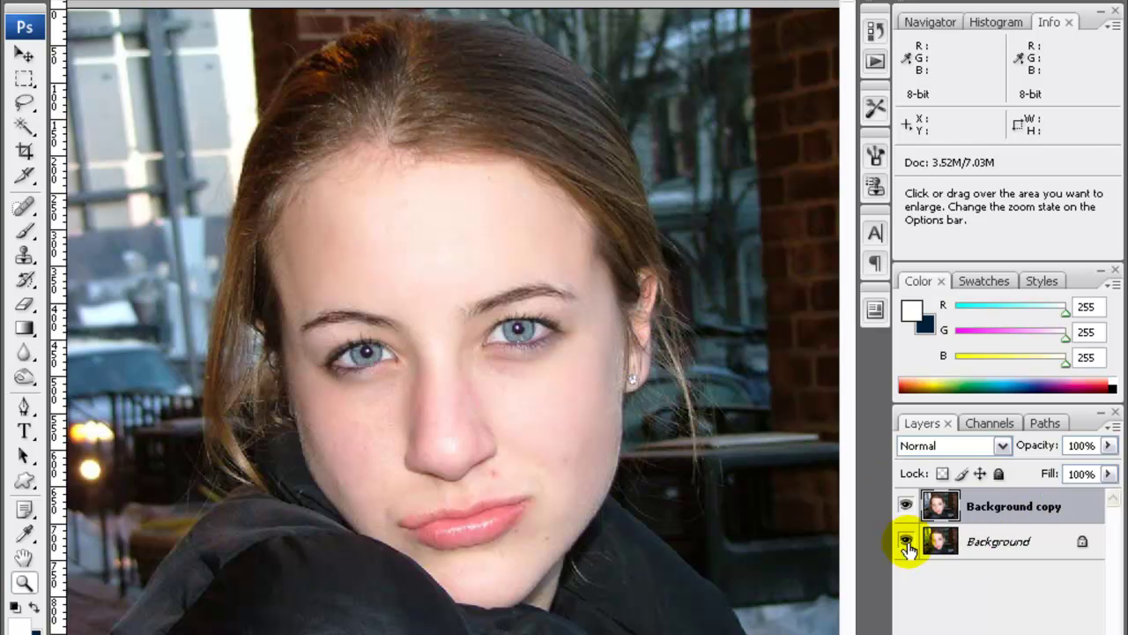
{"action": "left_click", "coordinate": [948, 539]}
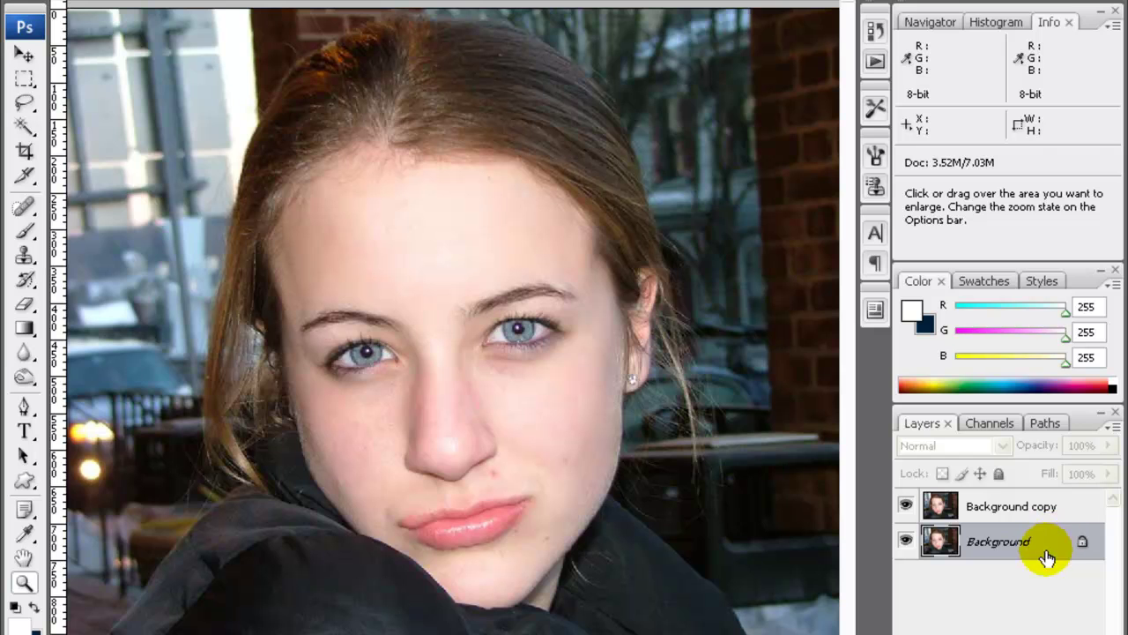
{"action": "left_click", "coordinate": [976, 510]}
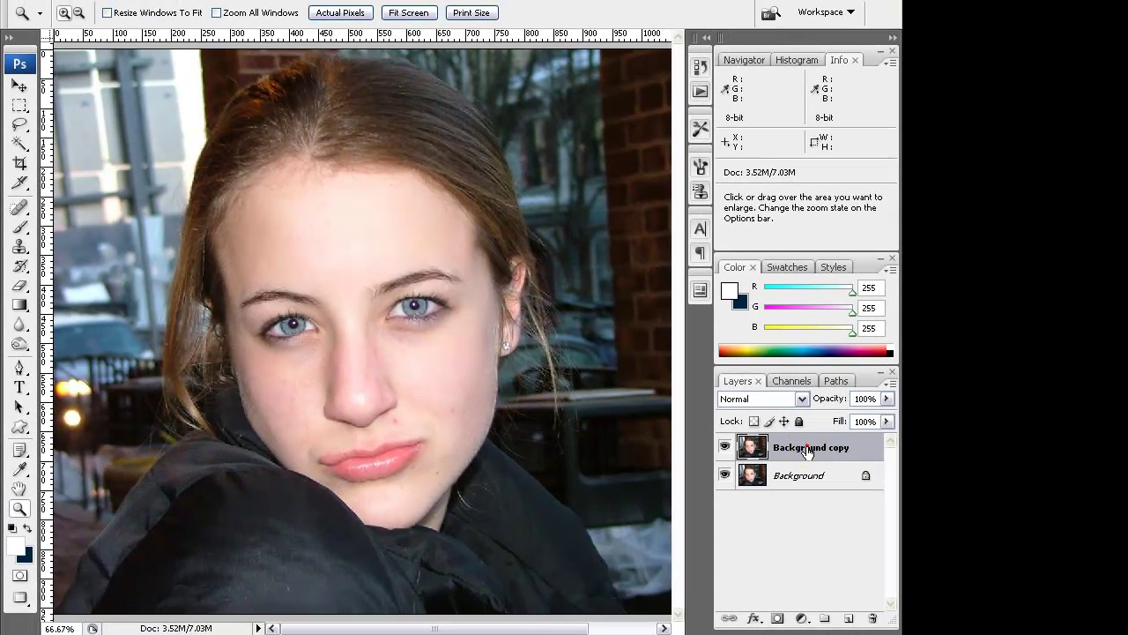
{"action": "double_click", "coordinate": [1010, 506]}
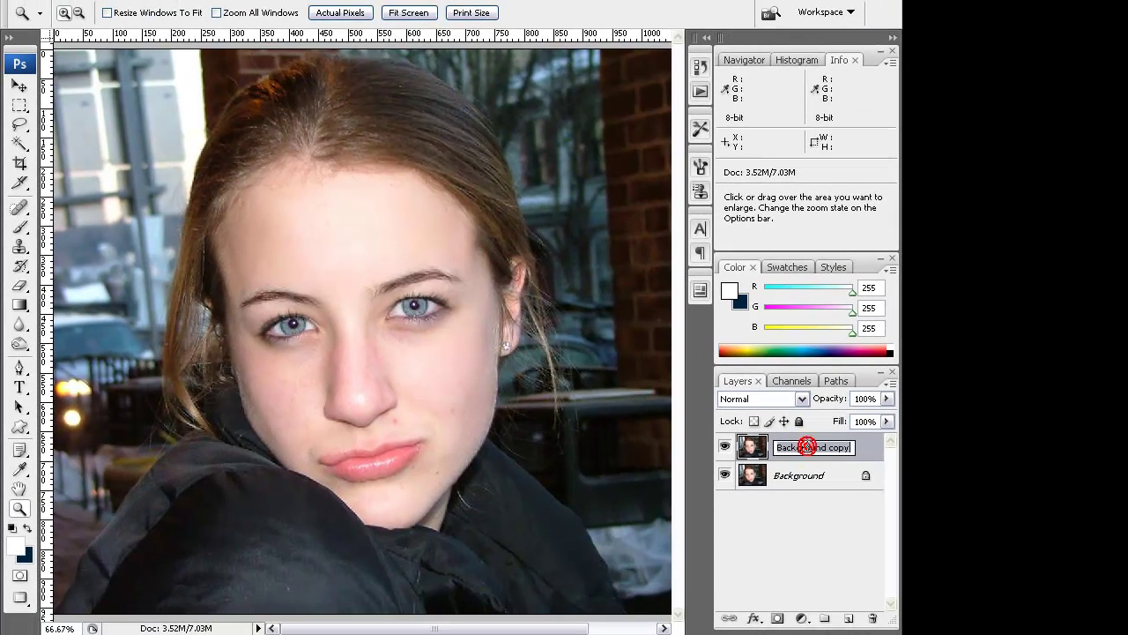
{"action": "type", "text": "face"}
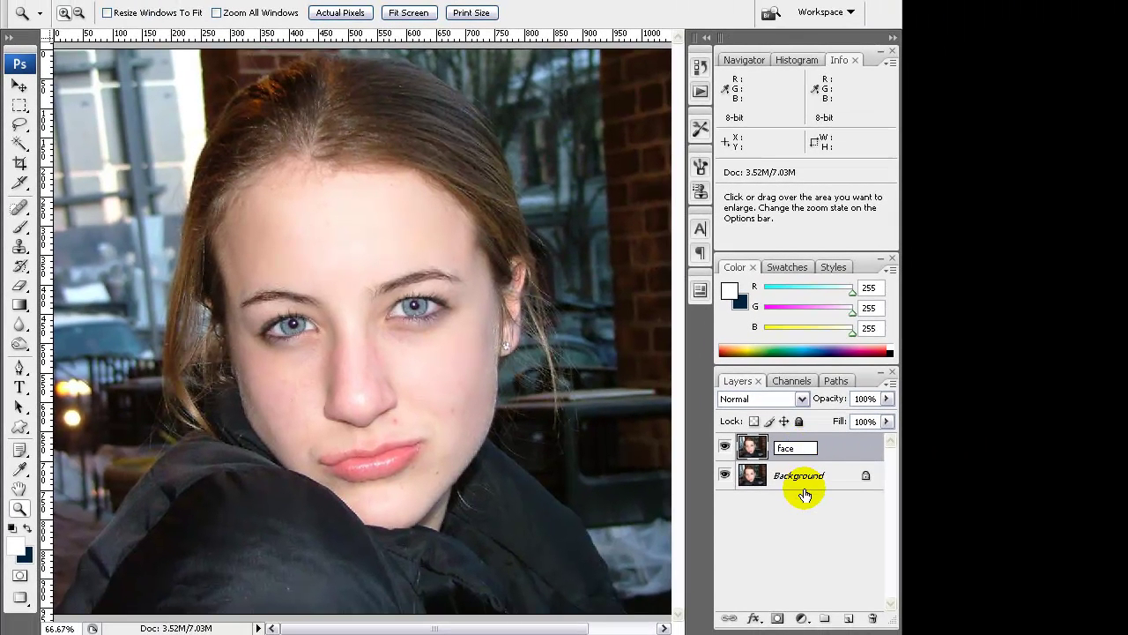
{"action": "left_click", "coordinate": [812, 512]}
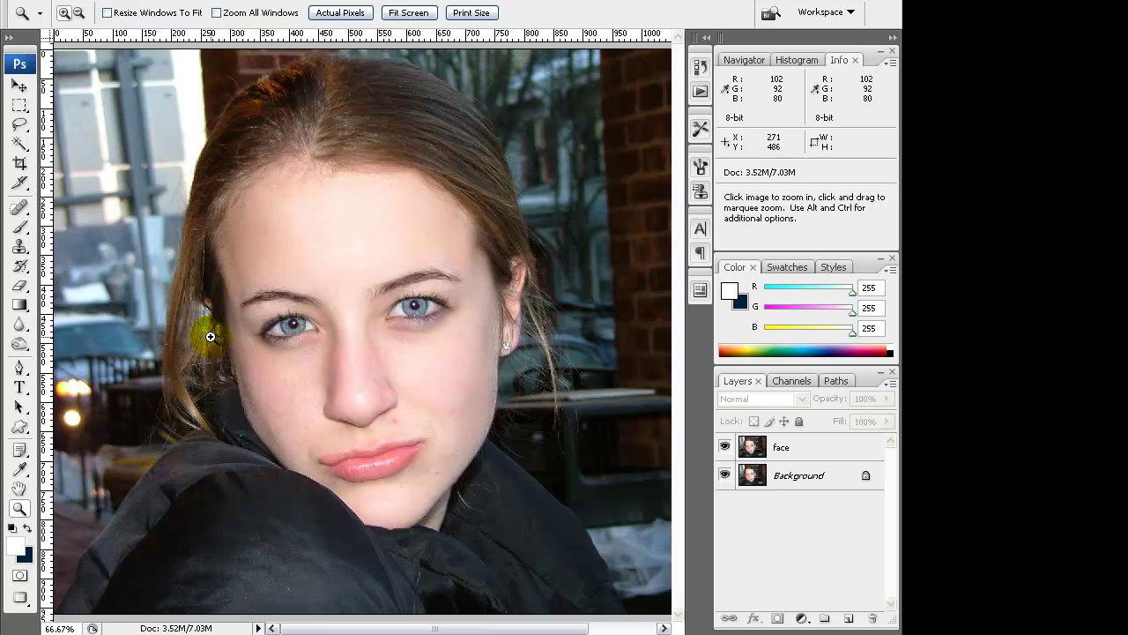
- Examine the skin around the eyes, nose, cheeks and mouth up close for blemishes
{"action": "left_click", "coordinate": [406, 315]}
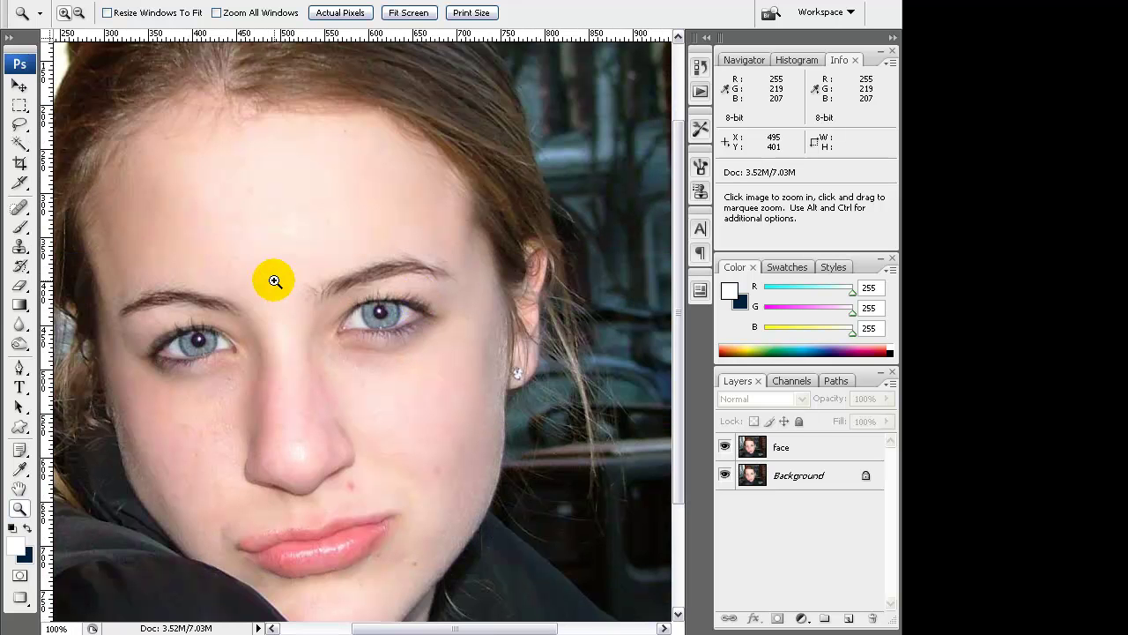
{"action": "left_click", "coordinate": [273, 280]}
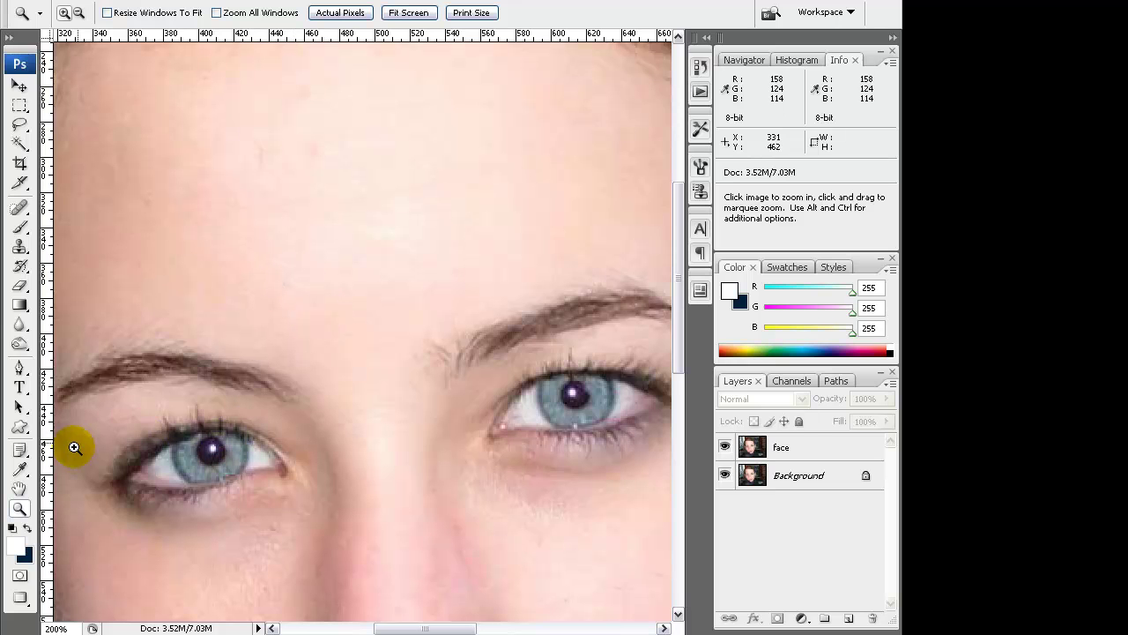
{"action": "left_click_drag", "start_coordinate": [484, 516], "coordinate": [505, 115]}
{"action": "left_click_drag", "start_coordinate": [509, 232], "coordinate": [425, 288]}
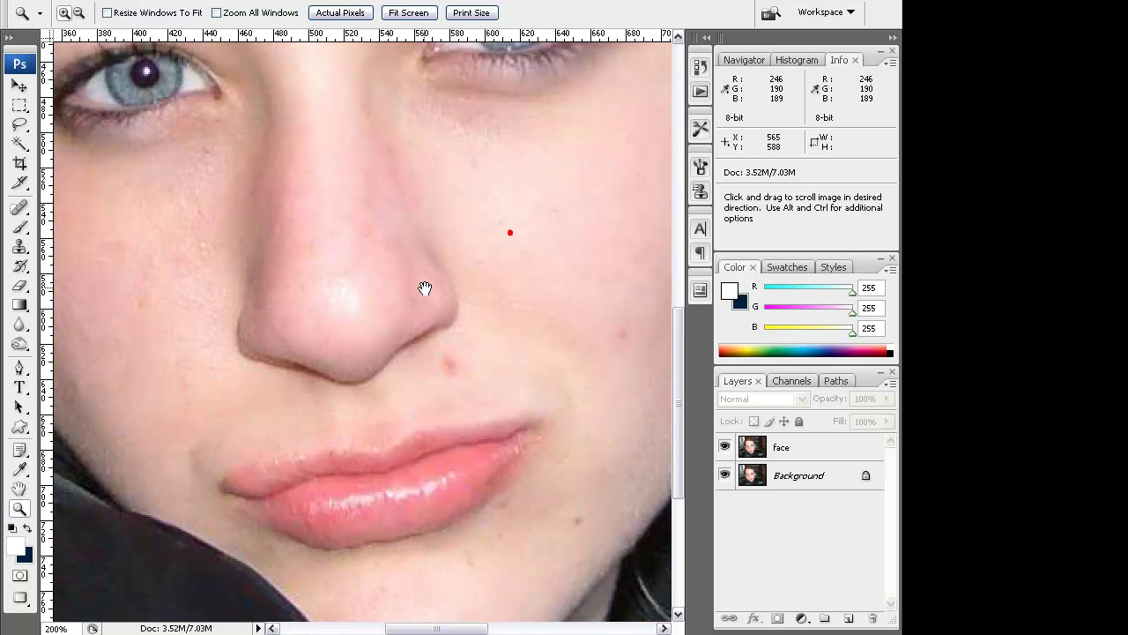
{"action": "left_click_drag", "start_coordinate": [354, 282], "coordinate": [373, 350]}
{"action": "left_click", "coordinate": [365, 332], "text": "alt"}
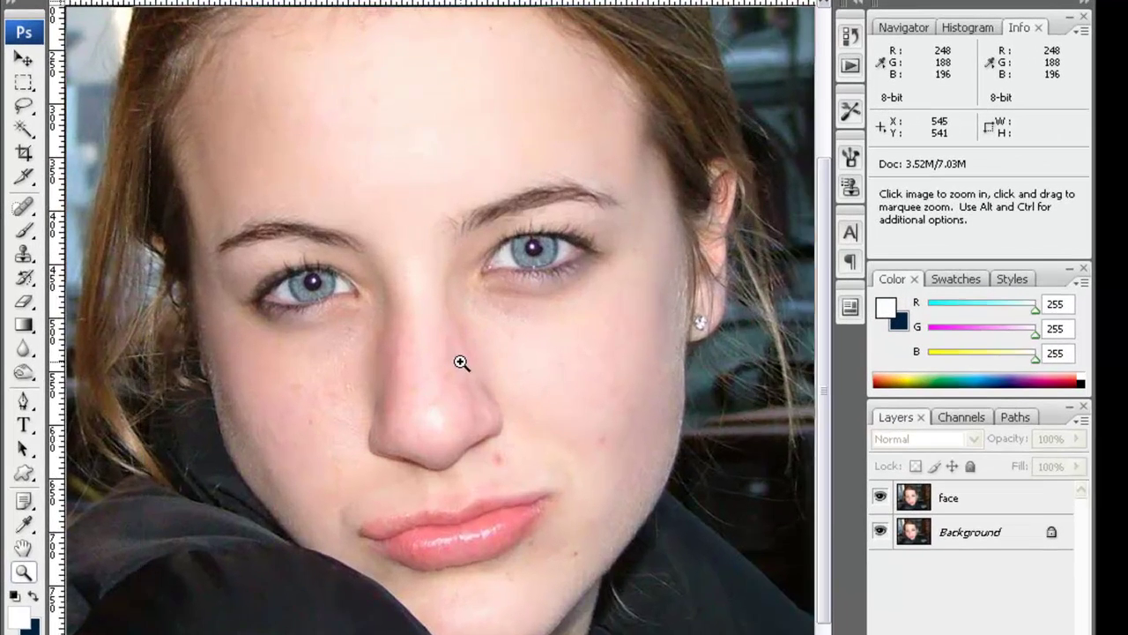
{"action": "left_click", "coordinate": [376, 325]}
- Duplicate the face layer and apply a Gaussian Blur to the copy
{"action": "left_click_drag", "start_coordinate": [1017, 493], "coordinate": [947, 567]}
{"action": "key", "text": "ctrl+j"}
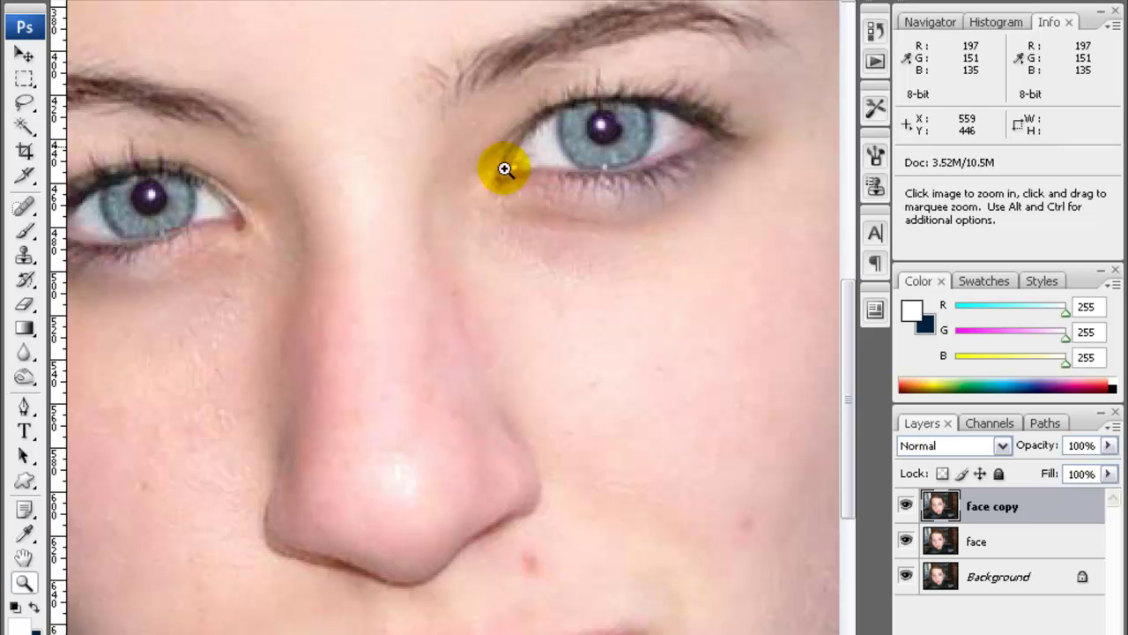
{"action": "left_click", "coordinate": [242, 0]}
{"action": "mouse_move", "coordinate": [351, 167]}
{"action": "mouse_move", "coordinate": [353, 138]}
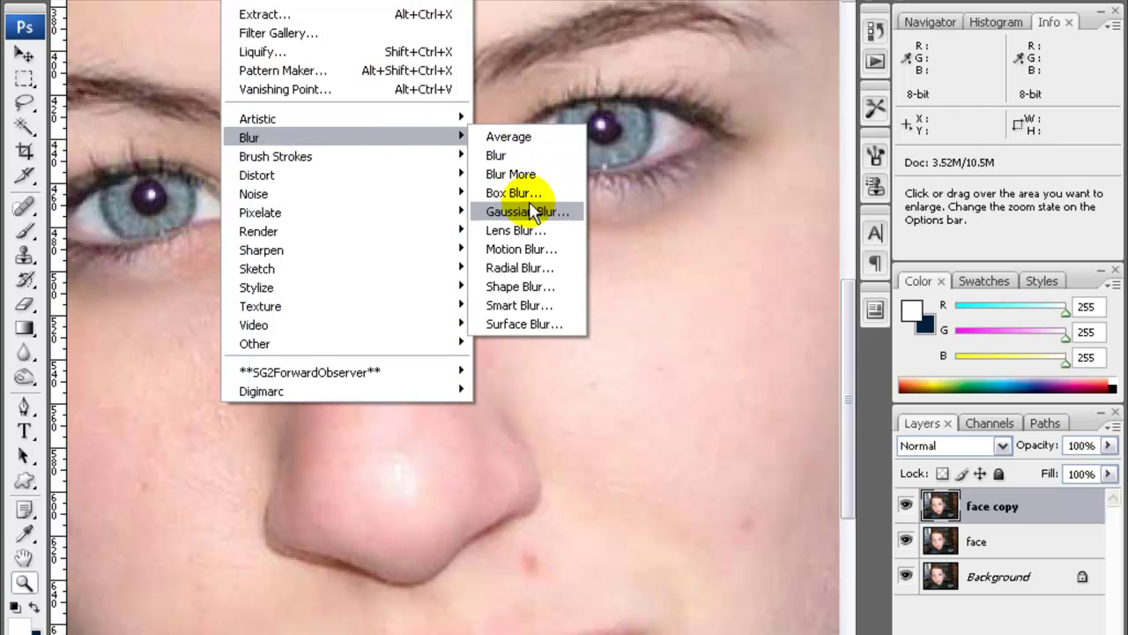
{"action": "left_click", "coordinate": [548, 215]}
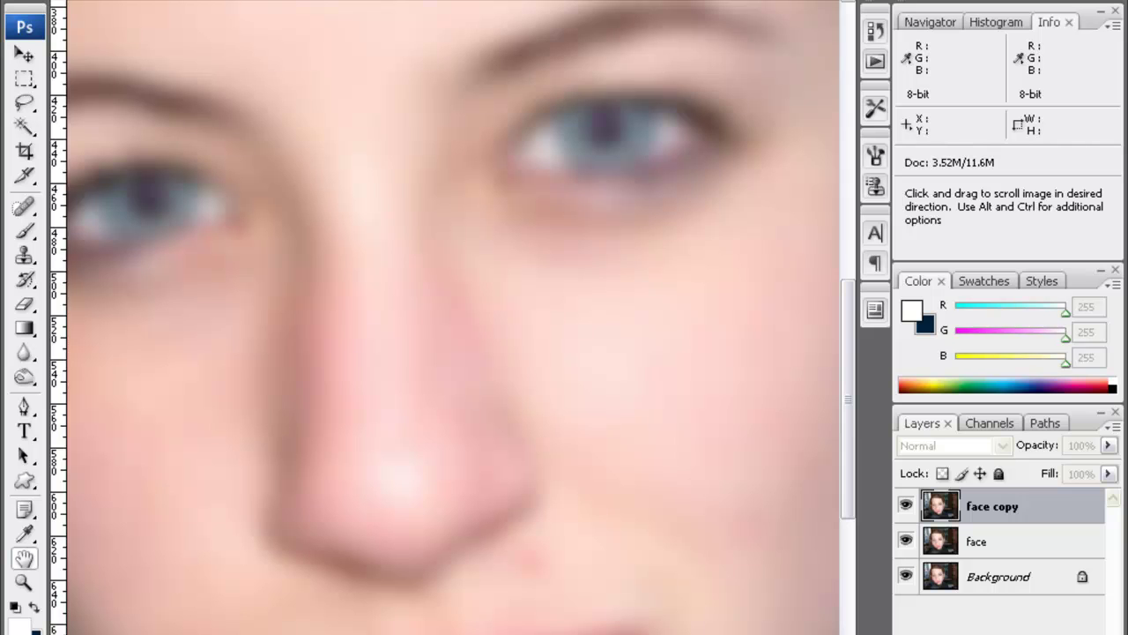
{"action": "key", "text": "Return"}
{"action": "left_click", "coordinate": [503, 300], "text": "alt"}
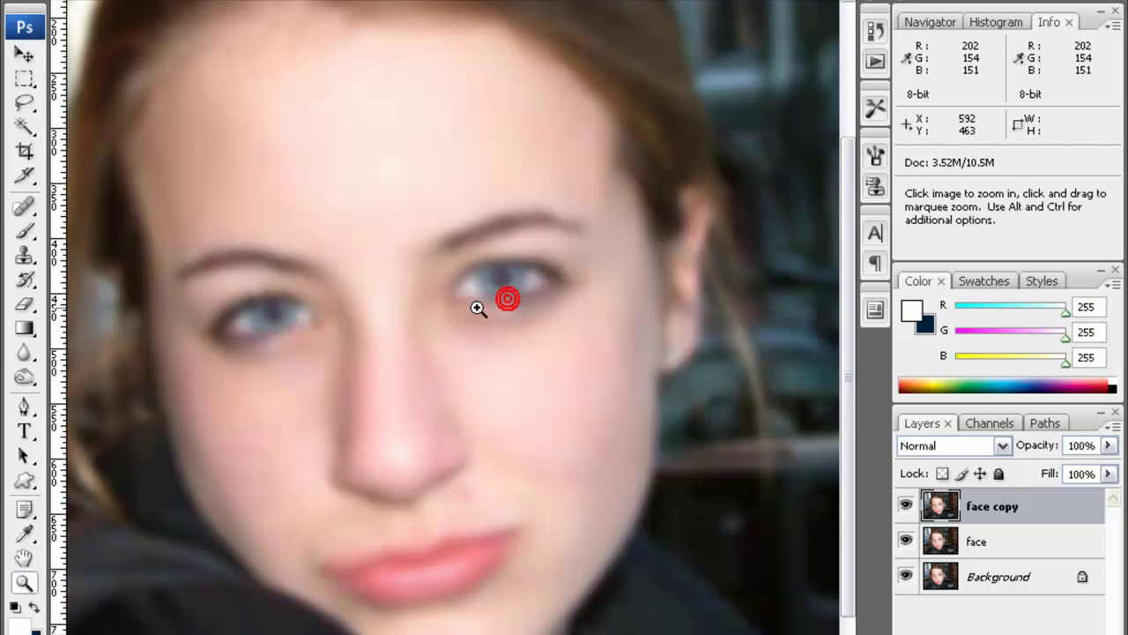
- Try successive blending modes on the face copy layer and set it to Soft Light
{"action": "left_click", "coordinate": [940, 448]}
{"action": "left_click", "coordinate": [939, 448]}
{"action": "key", "text": "Down"}
{"action": "key", "text": "Down"}
{"action": "key", "text": "Down"}
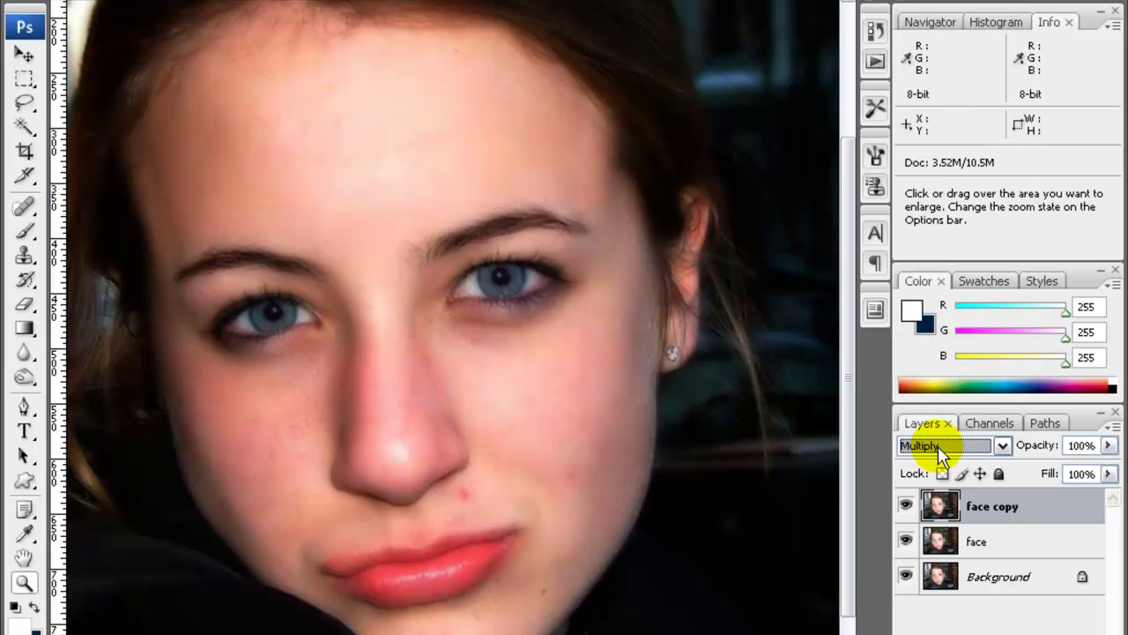
{"action": "key", "text": "Down"}
{"action": "key", "text": "Down"}
{"action": "key", "text": "Down"}
{"action": "key", "text": "Down"}
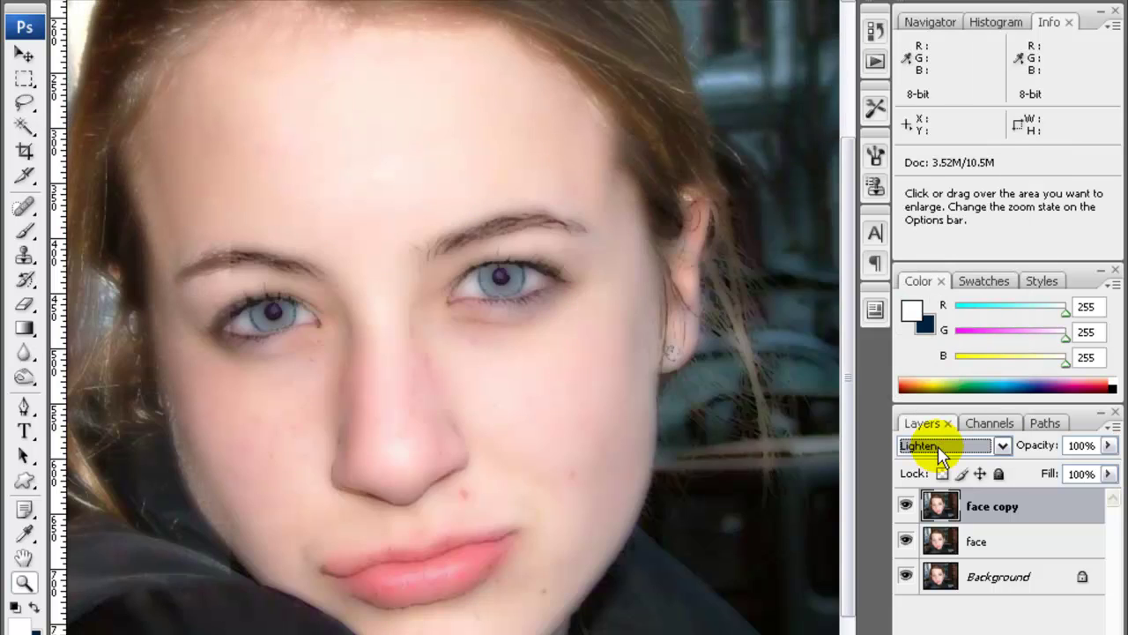
{"action": "key", "text": "Down"}
{"action": "key", "text": "Down"}
{"action": "key", "text": "Down"}
{"action": "key", "text": "Down"}
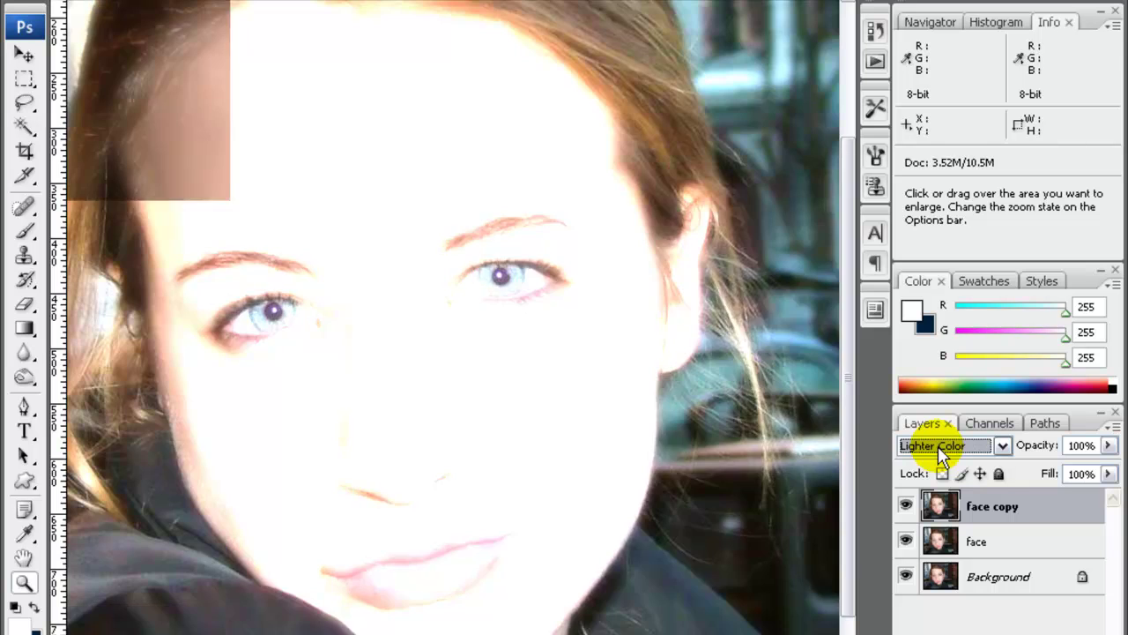
{"action": "key", "text": "Down"}
{"action": "key", "text": "Down"}
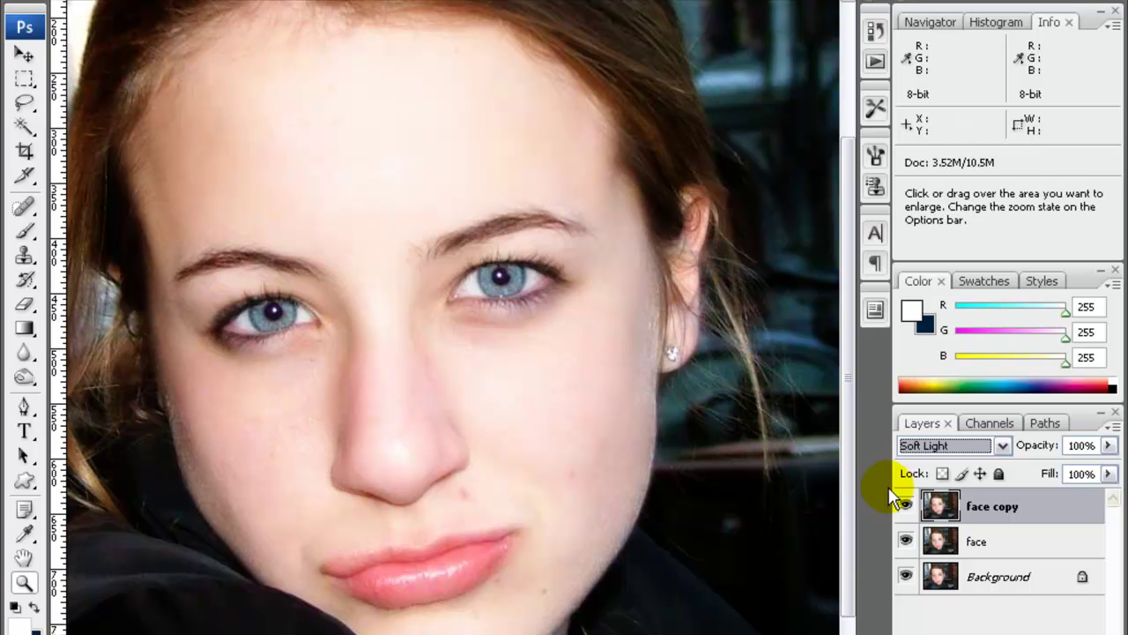
- Compare the portrait with and without the face copy layer, leave that layer hidden, and select the face layer
{"action": "left_click", "coordinate": [906, 505]}
{"action": "left_click", "coordinate": [906, 505]}
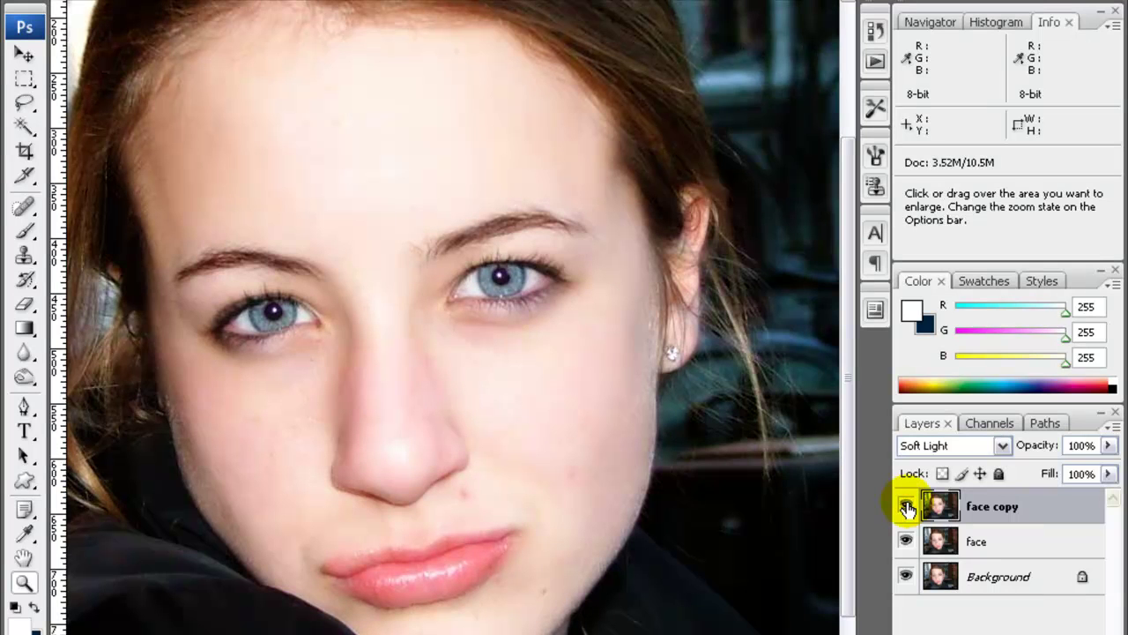
{"action": "left_click", "coordinate": [906, 507]}
{"action": "left_click", "coordinate": [906, 507]}
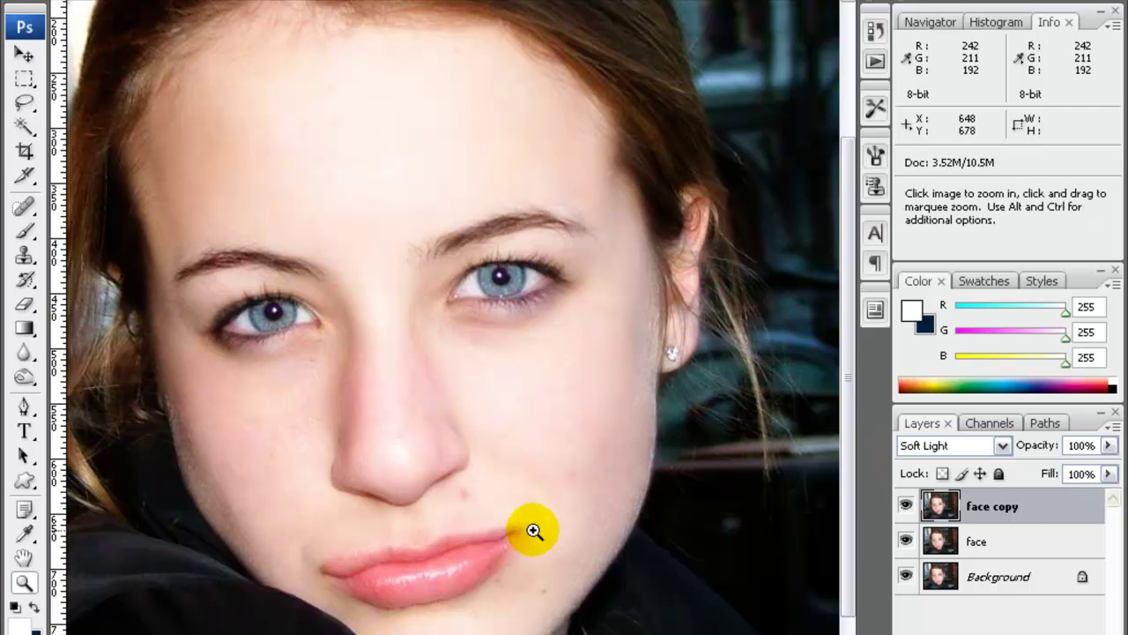
{"action": "left_click", "coordinate": [906, 505]}
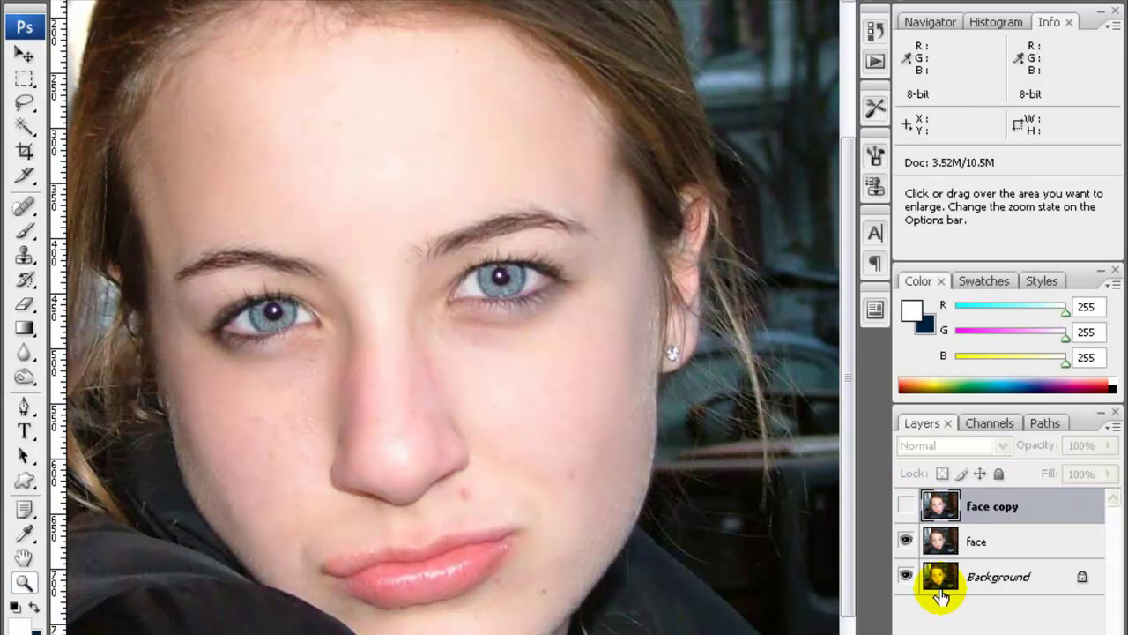
{"action": "left_click", "coordinate": [1013, 553]}
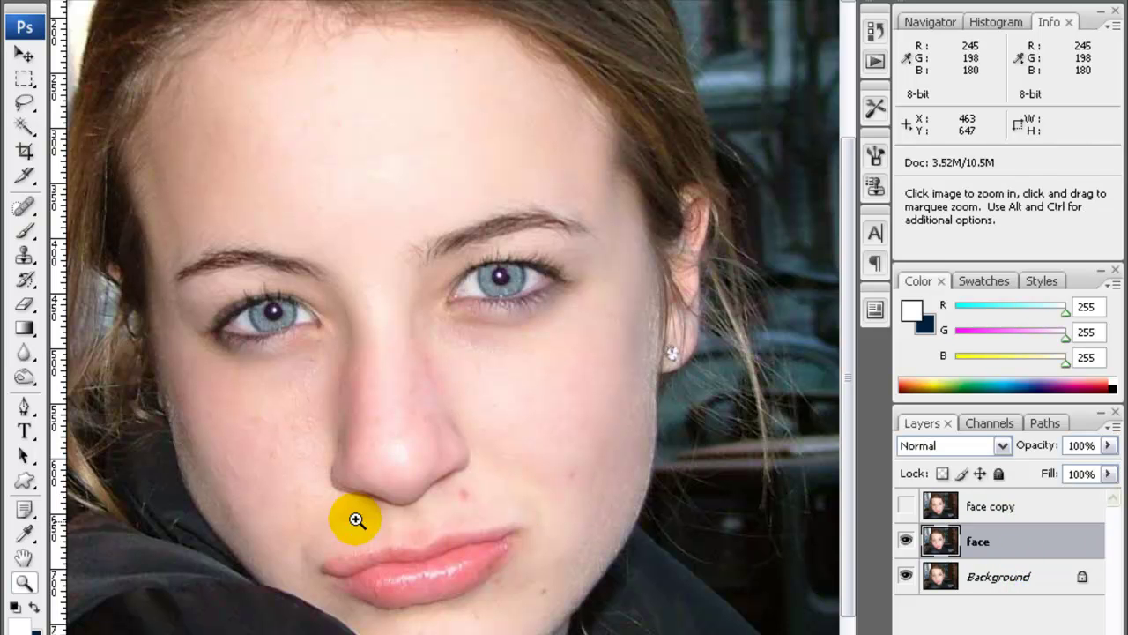
- Try to heal the red spot above the lips with the Healing Brush tool
{"action": "left_click", "coordinate": [24, 235]}
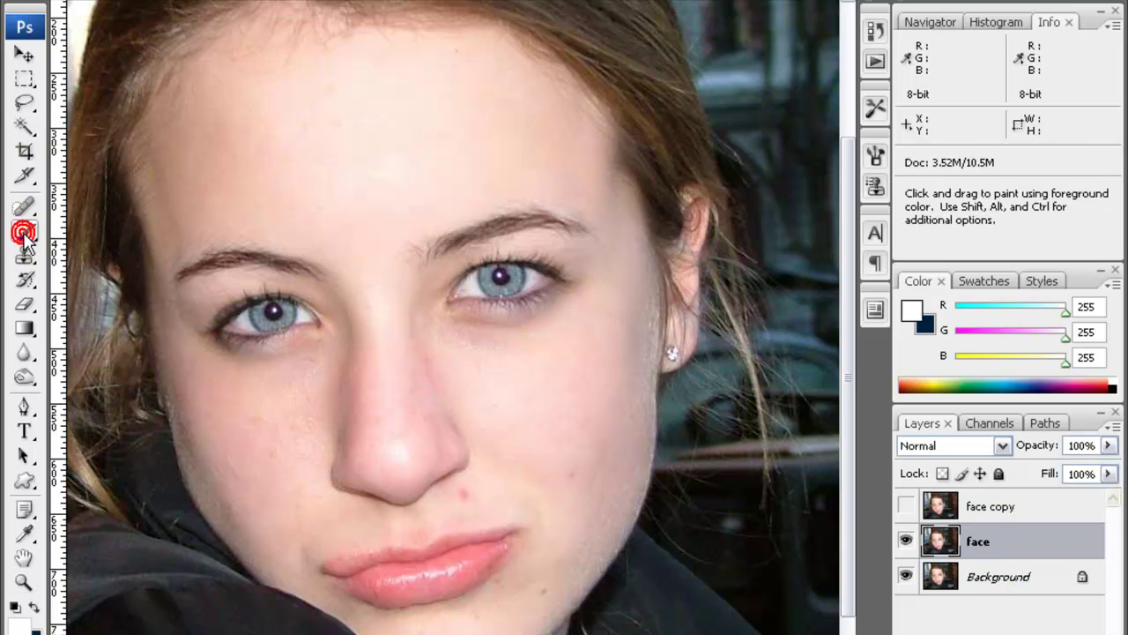
{"action": "left_click", "coordinate": [26, 212]}
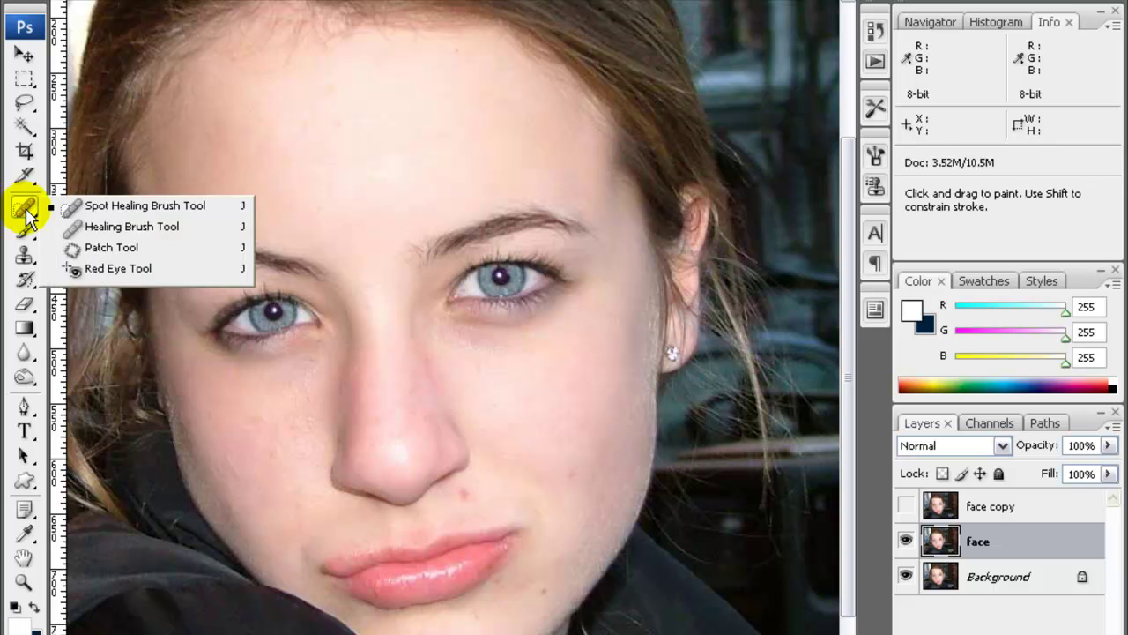
{"action": "left_click", "coordinate": [99, 228]}
{"action": "left_click", "coordinate": [457, 490]}
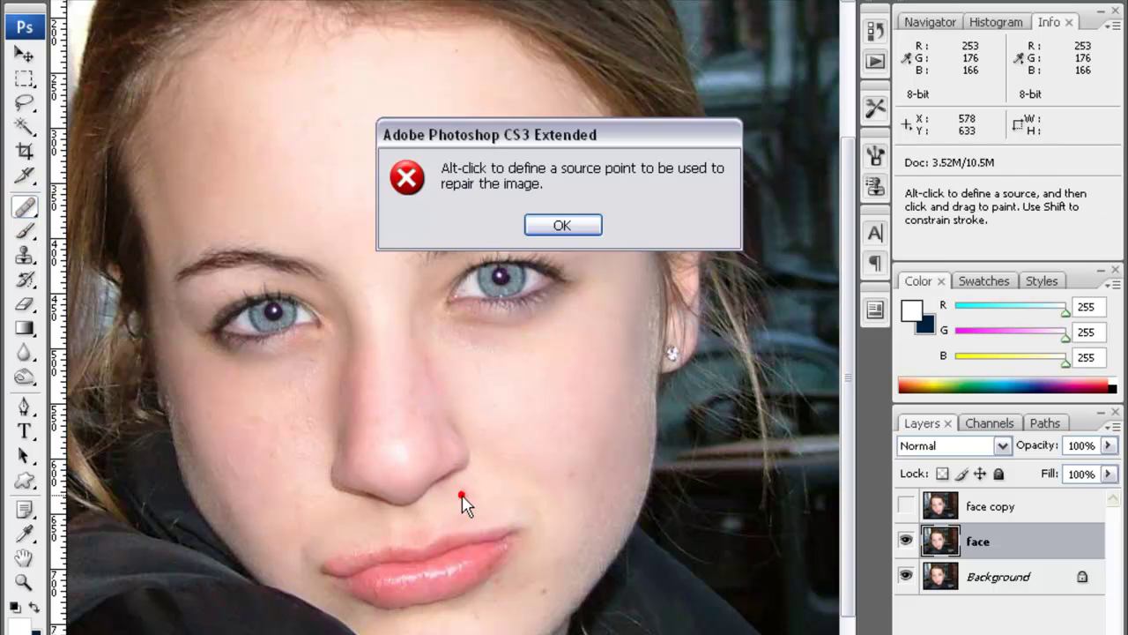
{"action": "left_click", "coordinate": [562, 227]}
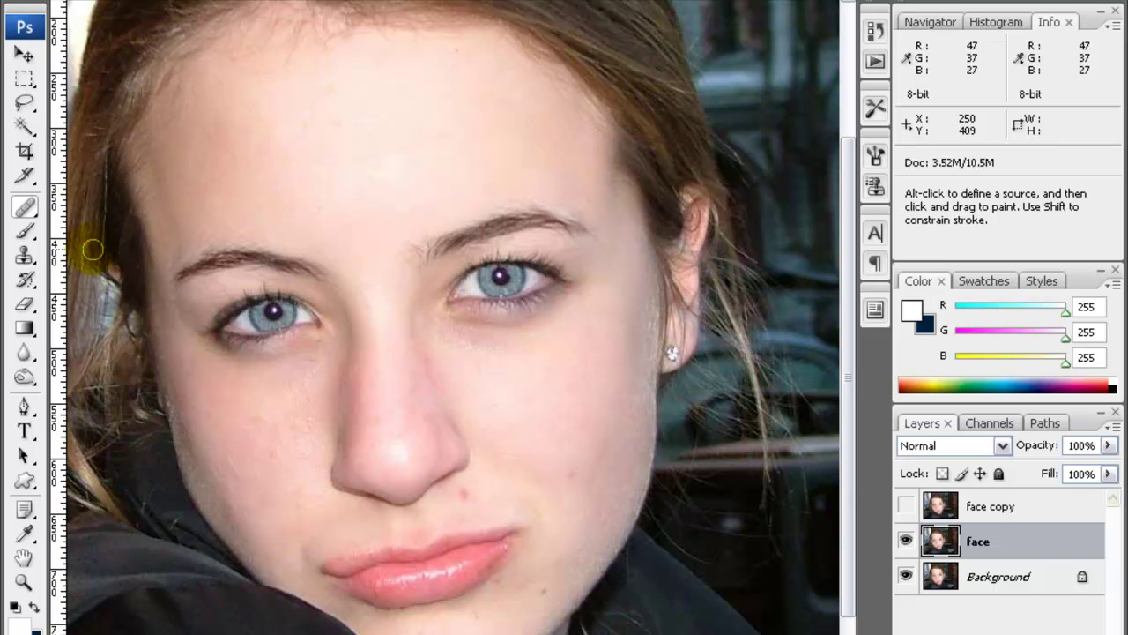
- Remove the red spot between the nose and lips with the Spot Healing Brush
{"action": "left_click", "coordinate": [25, 212]}
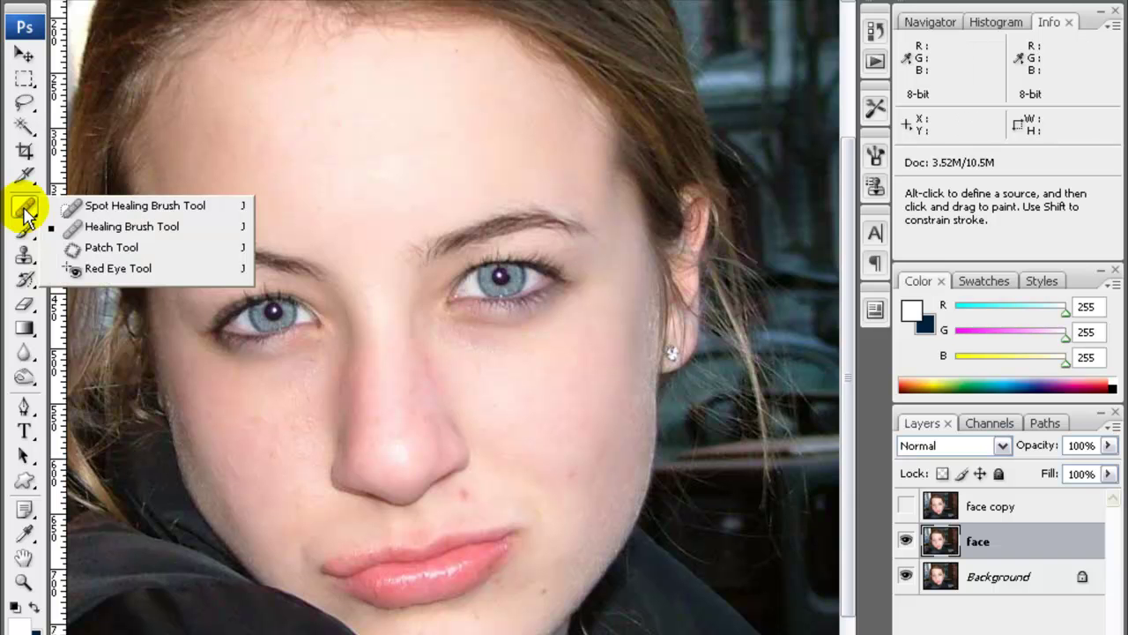
{"action": "left_click", "coordinate": [104, 208]}
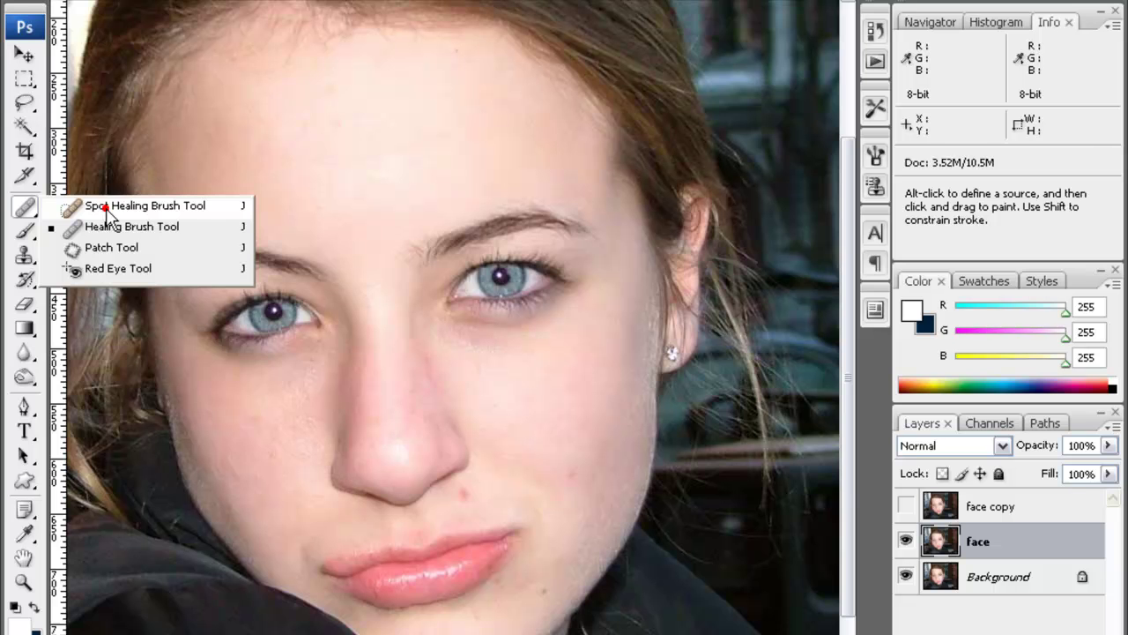
{"action": "left_click", "coordinate": [465, 497]}
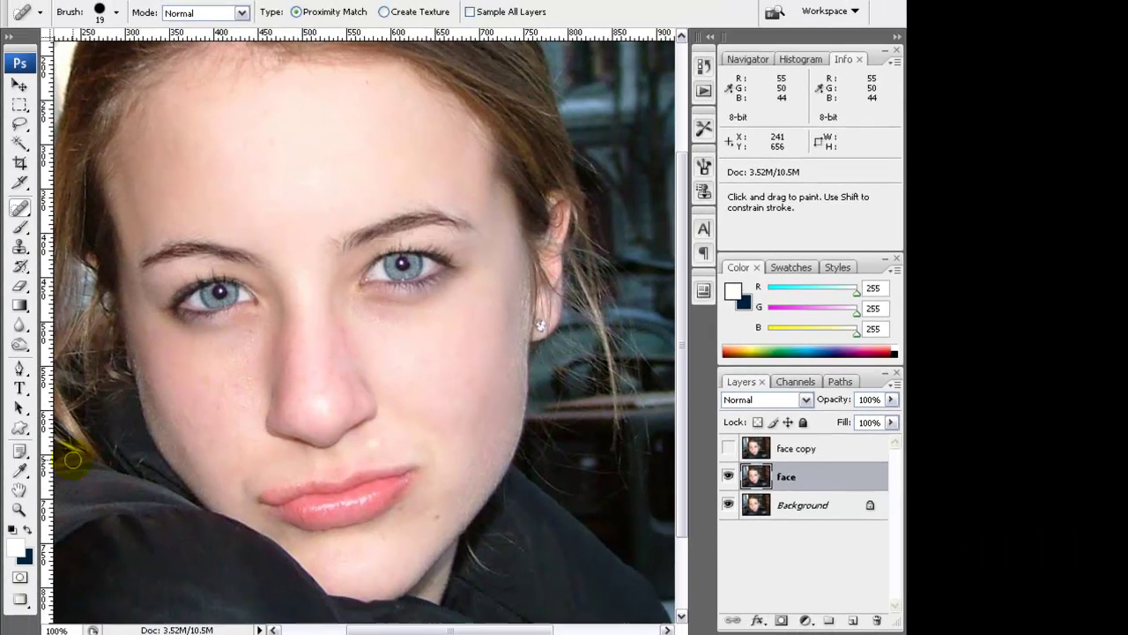
- Heal the dark mole on the chin, the marks near the mouth corner and jaw, and the light patch above the lips with the Spot Healing Brush
{"action": "left_click", "coordinate": [19, 509]}
{"action": "left_click_drag", "start_coordinate": [271, 389], "coordinate": [503, 547]}
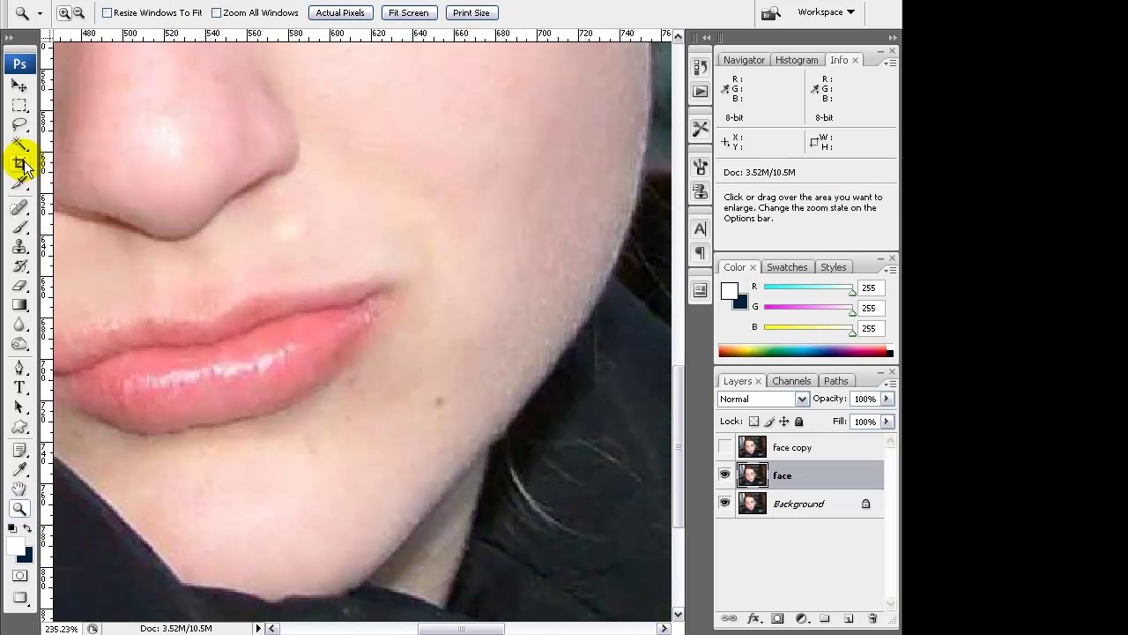
{"action": "left_click", "coordinate": [22, 209]}
{"action": "left_click", "coordinate": [434, 403]}
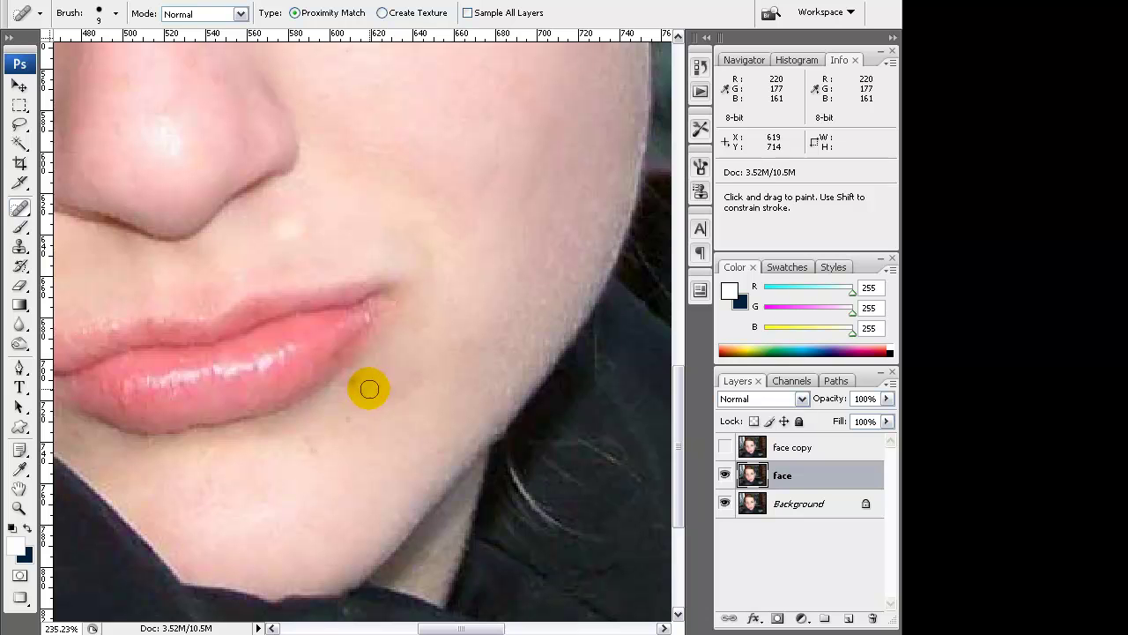
{"action": "left_click", "coordinate": [357, 382]}
{"action": "left_click", "coordinate": [446, 458]}
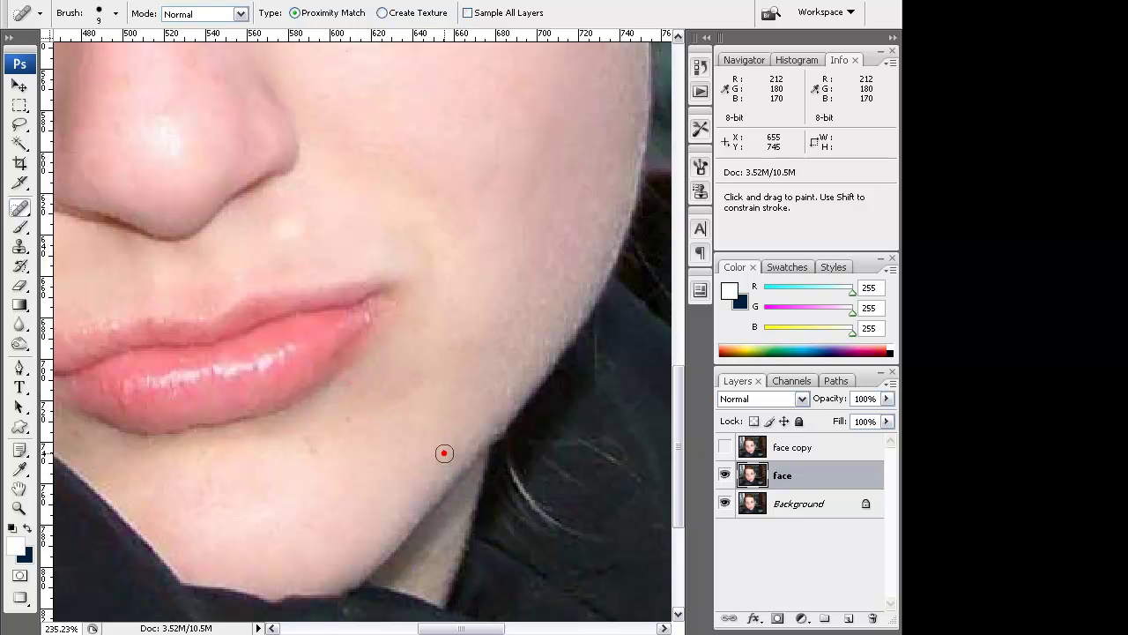
{"action": "left_click", "coordinate": [291, 227]}
{"action": "left_click", "coordinate": [282, 236]}
{"action": "left_click", "coordinate": [296, 223]}
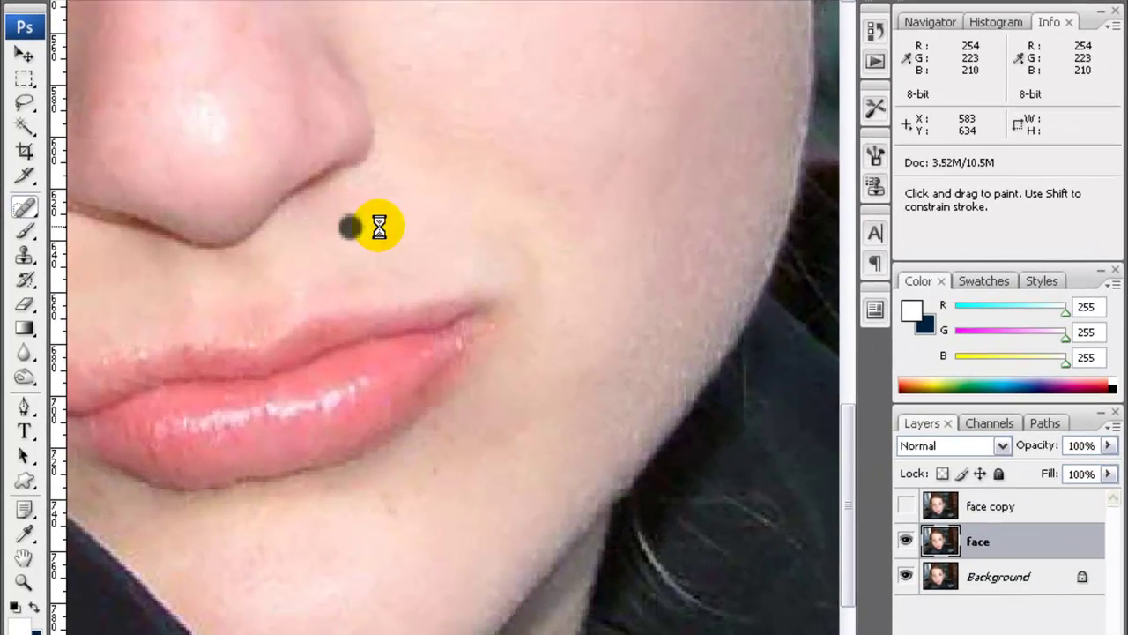
- Heal the small blemishes on the forehead and near the temple with the Spot Healing Brush
{"action": "key", "text": "space"}
{"action": "mouse_move", "coordinate": [403, 191]}
{"action": "left_mouse_down"}
{"action": "mouse_move", "coordinate": [743, 446]}
{"action": "mouse_move", "coordinate": [758, 483]}
{"action": "left_mouse_up"}
{"action": "mouse_move", "coordinate": [647, 297]}
{"action": "left_mouse_down"}
{"action": "mouse_move", "coordinate": [594, 468]}
{"action": "mouse_move", "coordinate": [589, 584]}
{"action": "left_mouse_up"}
{"action": "mouse_move", "coordinate": [554, 109]}
{"action": "left_mouse_down"}
{"action": "mouse_move", "coordinate": [285, 506]}
{"action": "mouse_move", "coordinate": [566, 415]}
{"action": "mouse_move", "coordinate": [393, 428]}
{"action": "left_mouse_up"}
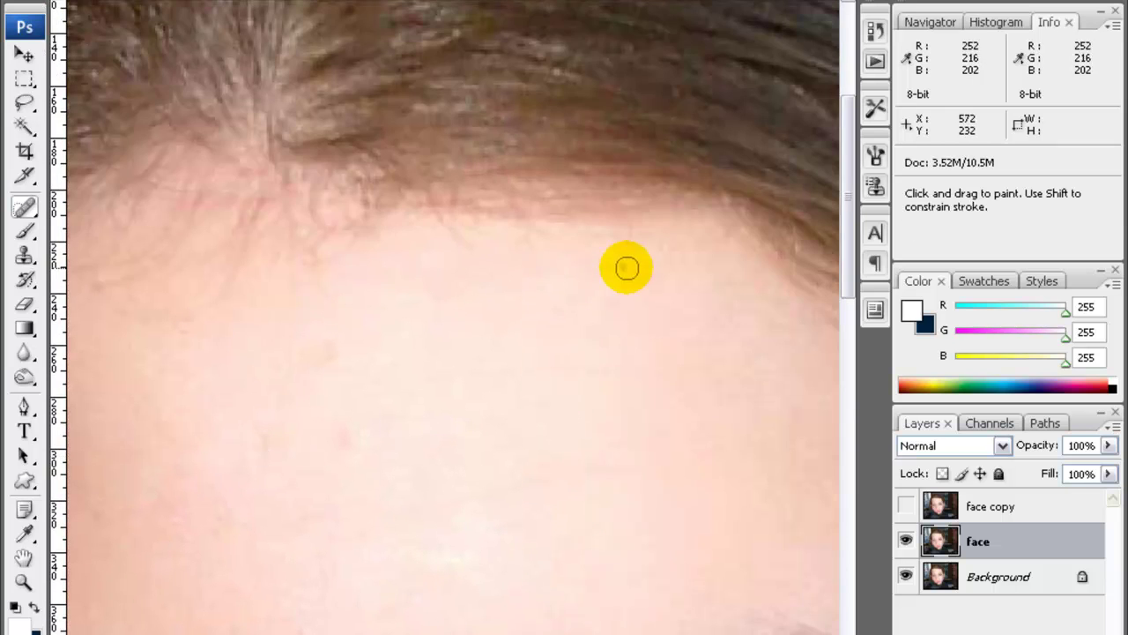
{"action": "key", "text": "space"}
{"action": "mouse_move", "coordinate": [467, 414]}
{"action": "left_mouse_down"}
{"action": "mouse_move", "coordinate": [509, 504]}
{"action": "mouse_move", "coordinate": [503, 529]}
{"action": "left_mouse_up"}
{"action": "left_click", "coordinate": [486, 173]}
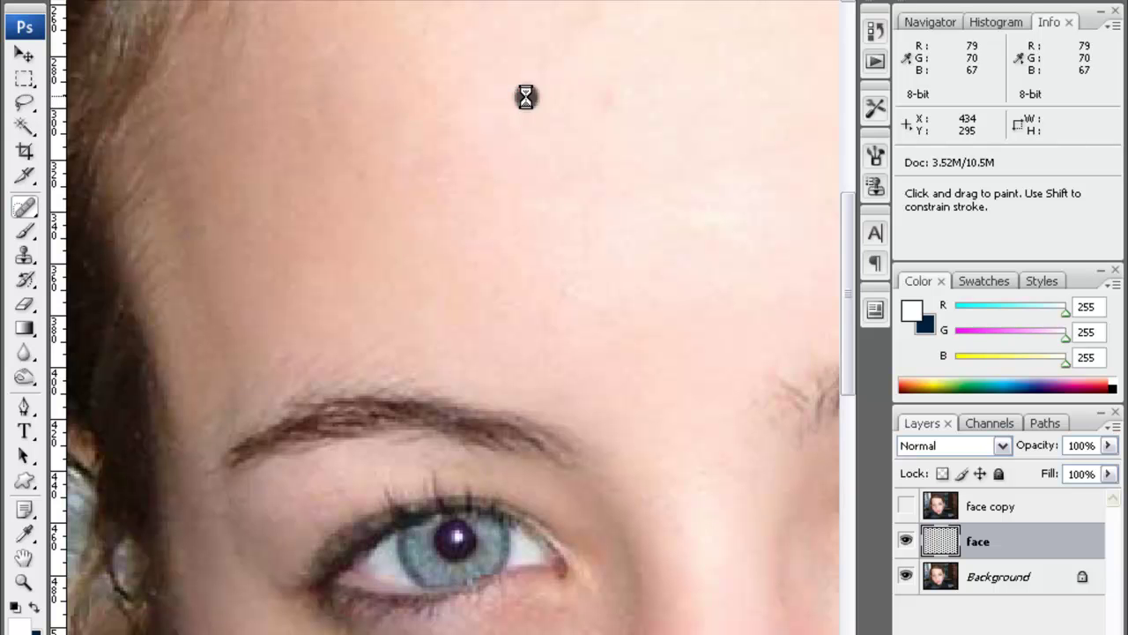
{"action": "left_click", "coordinate": [220, 219]}
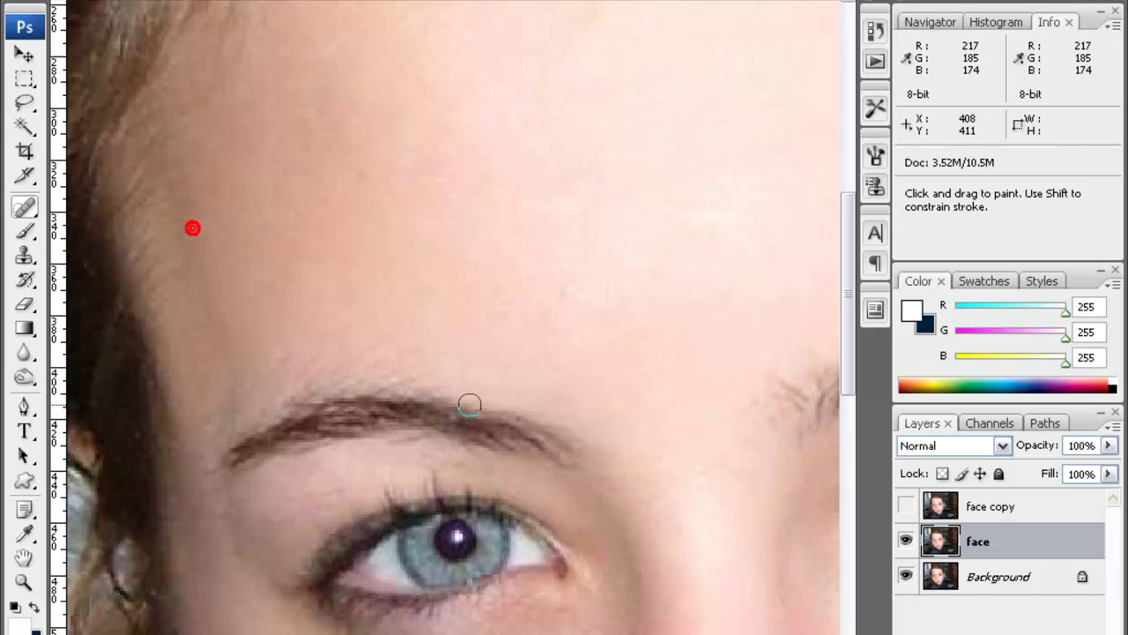
- Heal the spots on the cheek at the image's left and the red mark beneath that eye
{"action": "left_click_drag", "start_coordinate": [474, 402], "coordinate": [459, 50]}
{"action": "left_click_drag", "start_coordinate": [503, 446], "coordinate": [458, 320]}
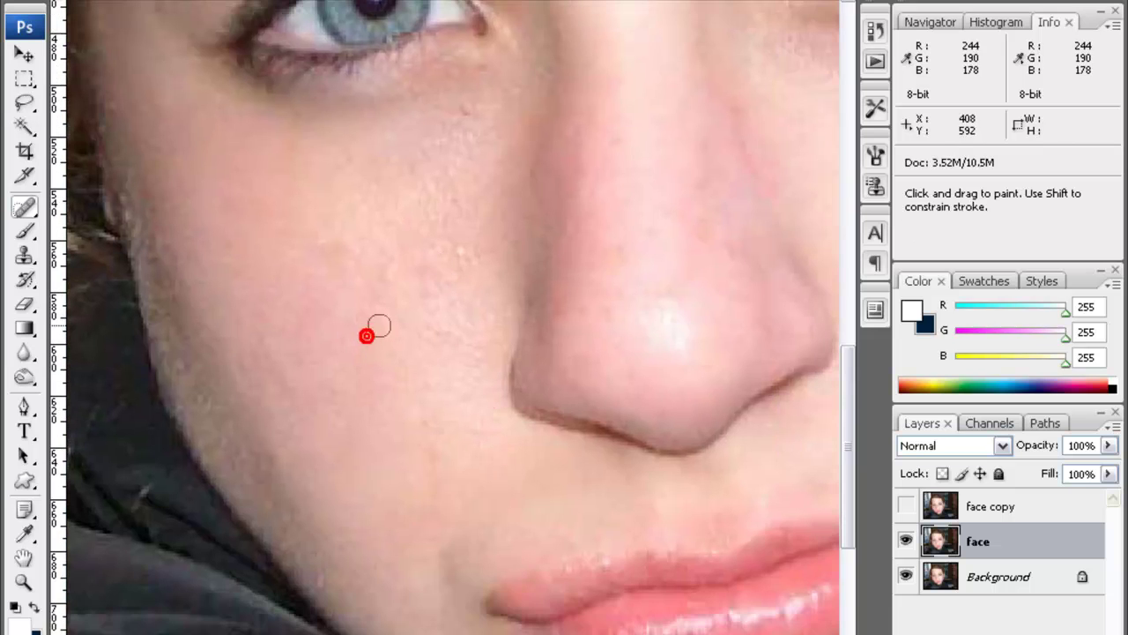
{"action": "left_click", "coordinate": [354, 261]}
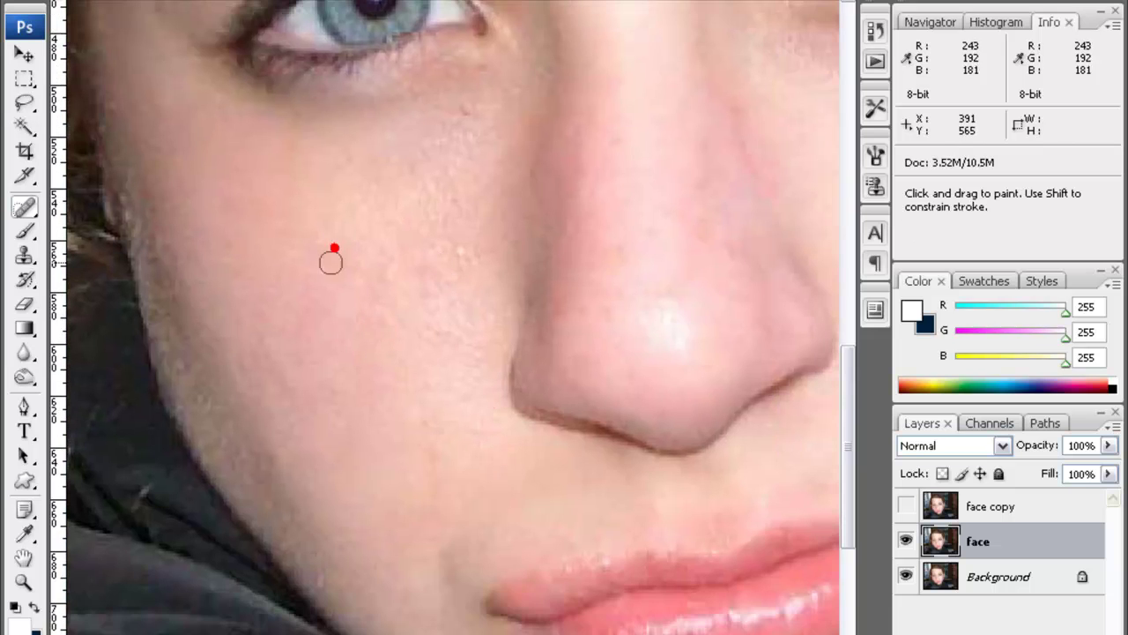
{"action": "left_click", "coordinate": [472, 111]}
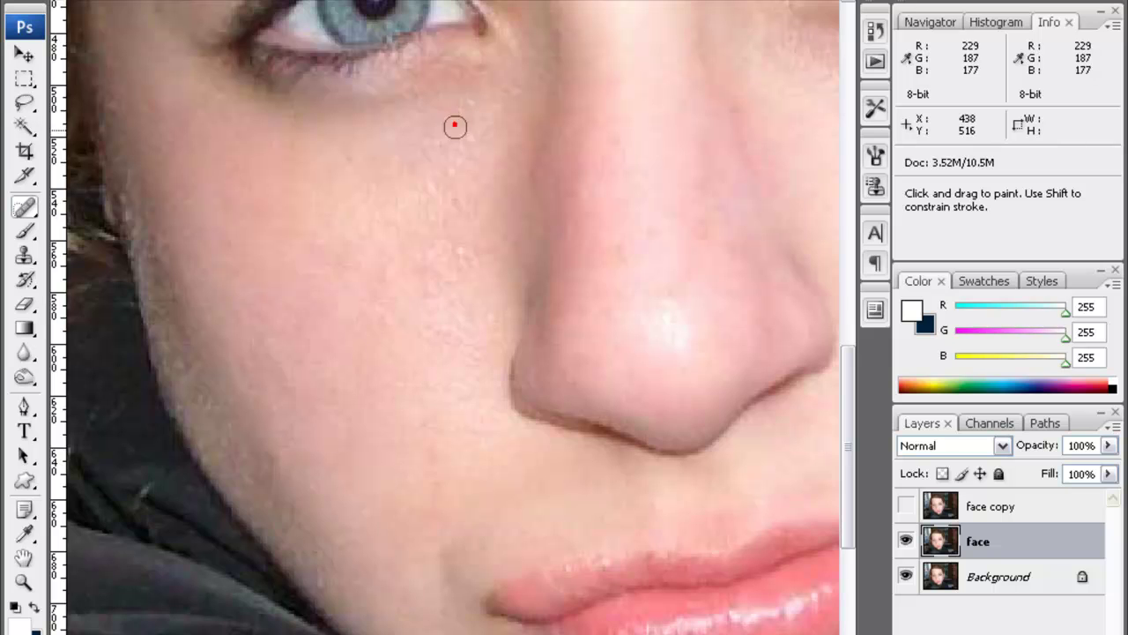
{"action": "left_click", "coordinate": [458, 305]}
- Heal the mark on the upper cheek below the eye at the image's right with the Spot Healing Brush
{"action": "left_click_drag", "start_coordinate": [620, 203], "coordinate": [514, 397]}
{"action": "mouse_move", "coordinate": [560, 436]}
{"action": "left_mouse_down"}
{"action": "mouse_move", "coordinate": [526, 410]}
{"action": "mouse_move", "coordinate": [640, 470]}
{"action": "left_mouse_up"}
{"action": "left_click", "coordinate": [585, 367]}
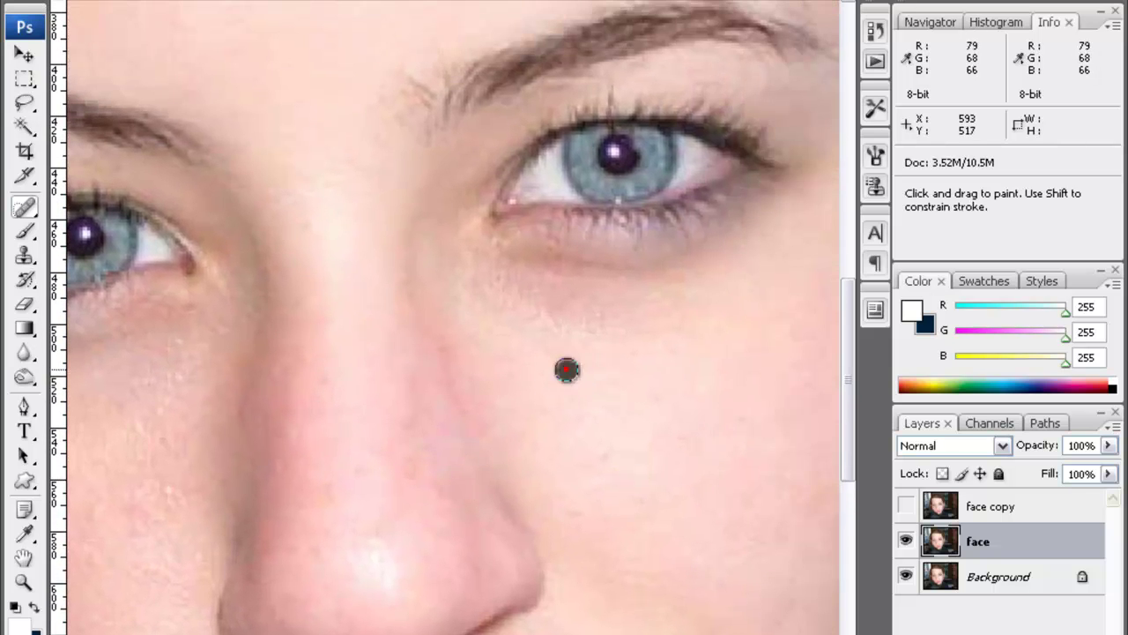
{"action": "key", "text": "space"}
{"action": "left_click_drag", "start_coordinate": [546, 443], "coordinate": [481, 443]}
{"action": "mouse_move", "coordinate": [418, 421]}
{"action": "left_mouse_down"}
{"action": "mouse_move", "coordinate": [529, 428]}
{"action": "mouse_move", "coordinate": [472, 399]}
{"action": "left_mouse_up"}
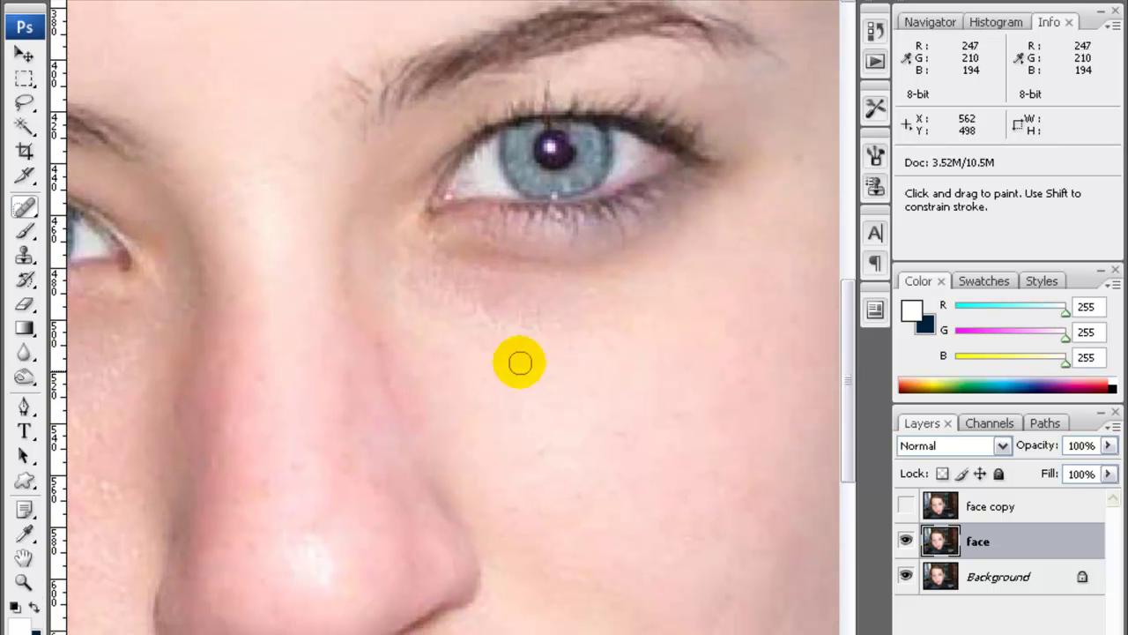
- Sample the light skin tone (RGB 251, 222, 214) from the cheek with the Brush tool and add a new layer above face
{"action": "left_click", "coordinate": [24, 231]}
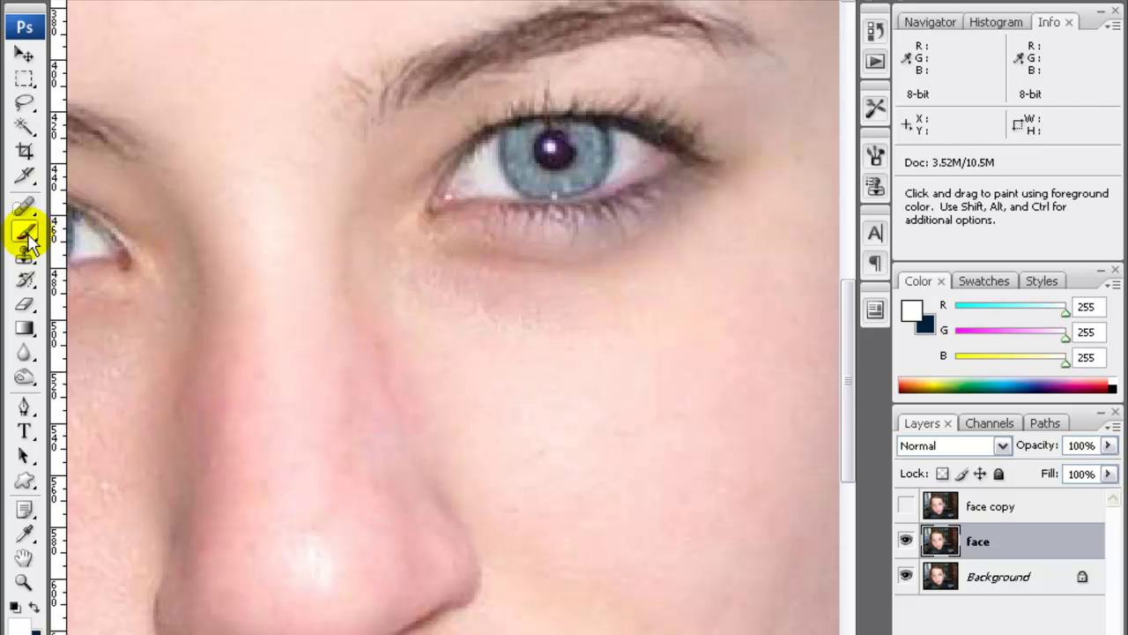
{"action": "left_click", "coordinate": [538, 381], "text": "alt"}
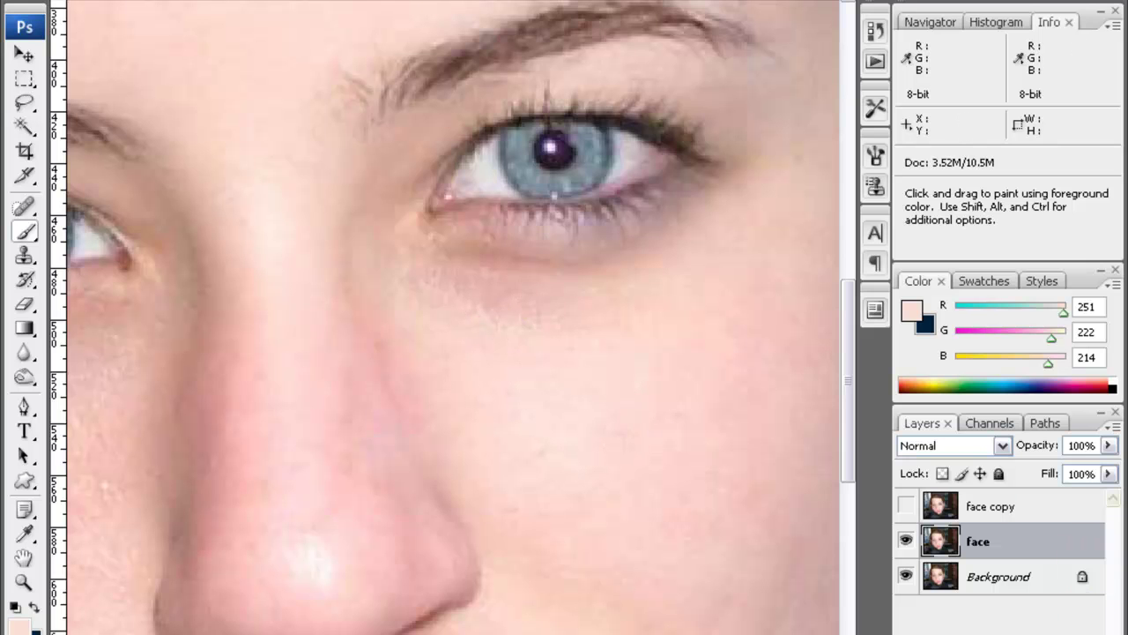
{"action": "key", "text": "ctrl+alt+shift+n"}
- Brush the sampled skin tone over the dark, wrinkled area beneath the eye at the image's right
{"action": "left_click_drag", "start_coordinate": [500, 300], "coordinate": [481, 308]}
{"action": "left_click", "coordinate": [573, 308]}
{"action": "left_click", "coordinate": [448, 282]}
{"action": "left_click_drag", "start_coordinate": [639, 265], "coordinate": [617, 297]}
{"action": "left_click", "coordinate": [471, 297]}
{"action": "left_click_drag", "start_coordinate": [471, 297], "coordinate": [446, 297]}
{"action": "mouse_move", "coordinate": [584, 305]}
{"action": "left_mouse_down"}
{"action": "mouse_move", "coordinate": [449, 280]}
{"action": "mouse_move", "coordinate": [626, 298]}
{"action": "mouse_move", "coordinate": [459, 290]}
{"action": "mouse_move", "coordinate": [497, 308]}
{"action": "mouse_move", "coordinate": [641, 319]}
{"action": "mouse_move", "coordinate": [461, 301]}
{"action": "left_mouse_up"}
{"action": "left_click", "coordinate": [447, 281]}
{"action": "left_click", "coordinate": [439, 279]}
{"action": "left_click", "coordinate": [457, 295]}
- Brush the sampled skin tone onto the opposite cheek and along the bridge of the nose
{"action": "left_click", "coordinate": [118, 399]}
{"action": "key", "text": "space"}
{"action": "mouse_move", "coordinate": [181, 373]}
{"action": "left_mouse_down"}
{"action": "mouse_move", "coordinate": [501, 400]}
{"action": "mouse_move", "coordinate": [555, 352]}
{"action": "left_mouse_up"}
{"action": "mouse_move", "coordinate": [456, 370]}
{"action": "left_mouse_down"}
{"action": "mouse_move", "coordinate": [397, 312]}
{"action": "mouse_move", "coordinate": [367, 262]}
{"action": "mouse_move", "coordinate": [524, 433]}
{"action": "mouse_move", "coordinate": [658, 344]}
{"action": "left_mouse_up"}
{"action": "key", "text": "space"}
{"action": "left_click_drag", "start_coordinate": [675, 491], "coordinate": [552, 277]}
{"action": "mouse_move", "coordinate": [646, 461]}
{"action": "left_mouse_down"}
{"action": "mouse_move", "coordinate": [591, 437]}
{"action": "mouse_move", "coordinate": [575, 582]}
{"action": "left_mouse_up"}
{"action": "left_click_drag", "start_coordinate": [417, 220], "coordinate": [438, 338]}
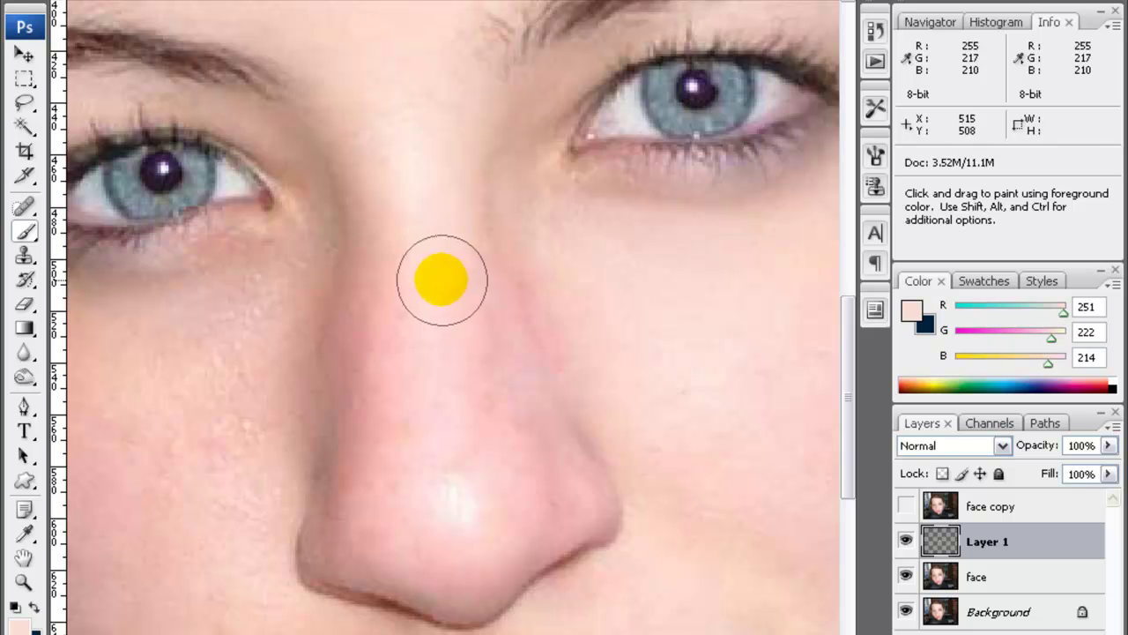
{"action": "left_click", "coordinate": [1020, 575], "text": "shift"}
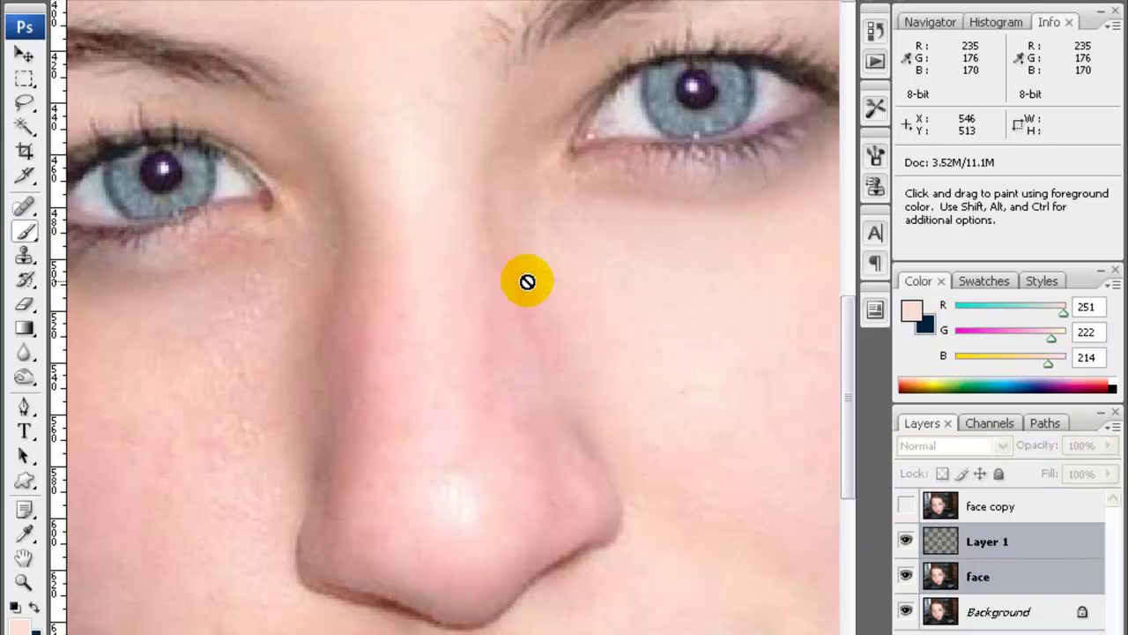
{"action": "left_click", "coordinate": [784, 344]}
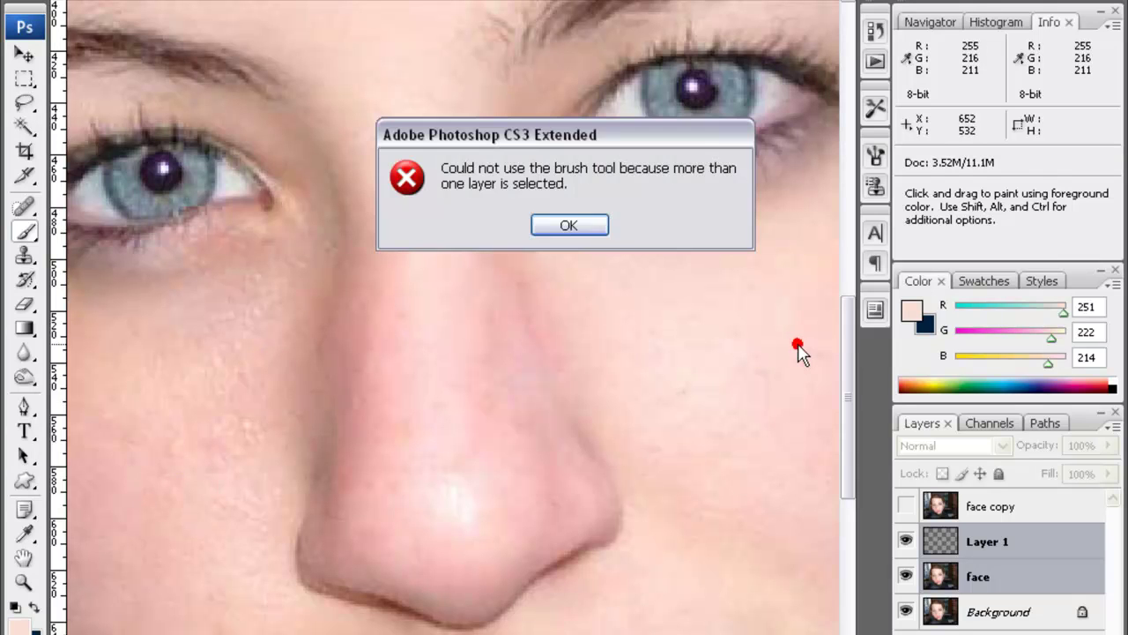
{"action": "left_click", "coordinate": [602, 224]}
{"action": "left_click", "coordinate": [974, 578]}
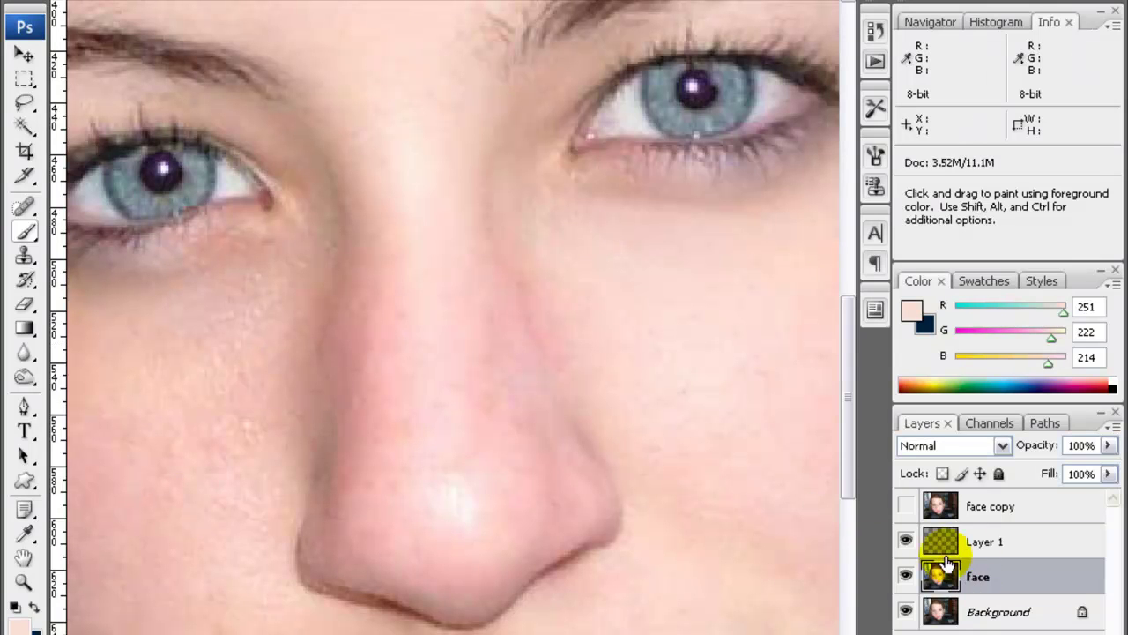
{"action": "left_click", "coordinate": [1040, 547], "text": "ctrl"}
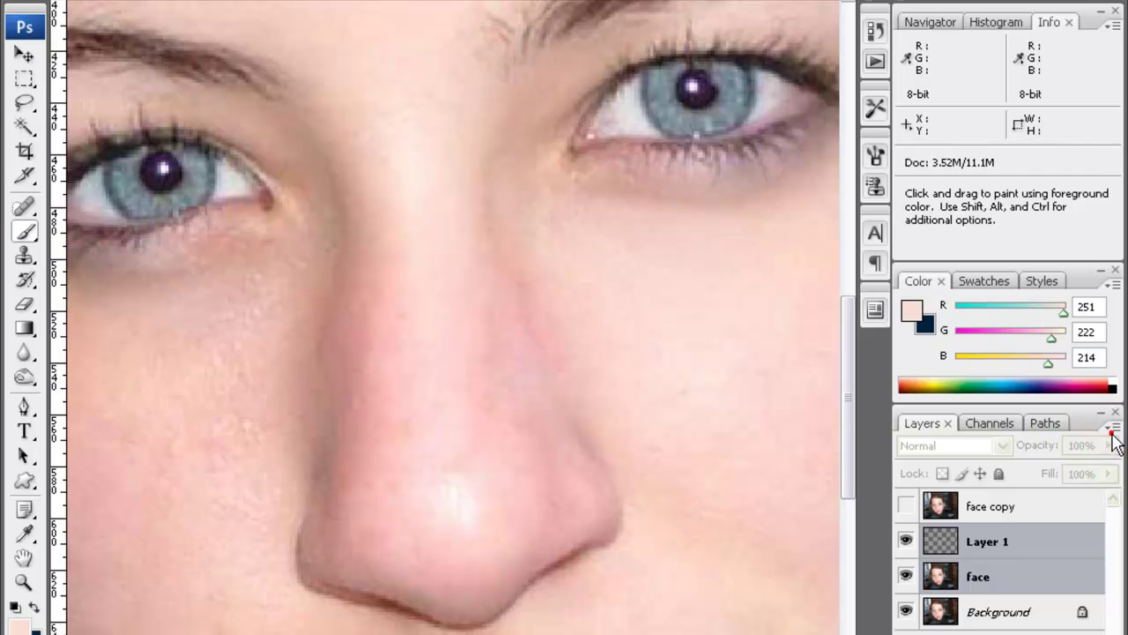
{"action": "left_click", "coordinate": [1114, 428]}
{"action": "left_click", "coordinate": [1062, 579]}
- Merge Layer 1 with the face layer
{"action": "left_click", "coordinate": [1005, 587]}
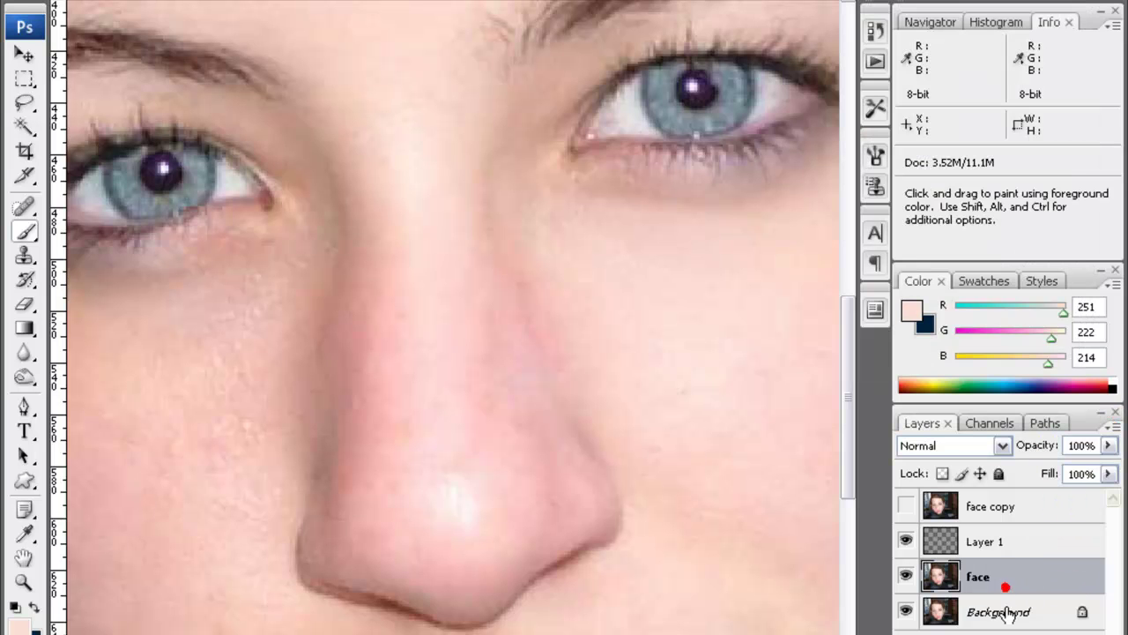
{"action": "left_click", "coordinate": [1014, 542], "text": "ctrl"}
{"action": "left_click", "coordinate": [1112, 426]}
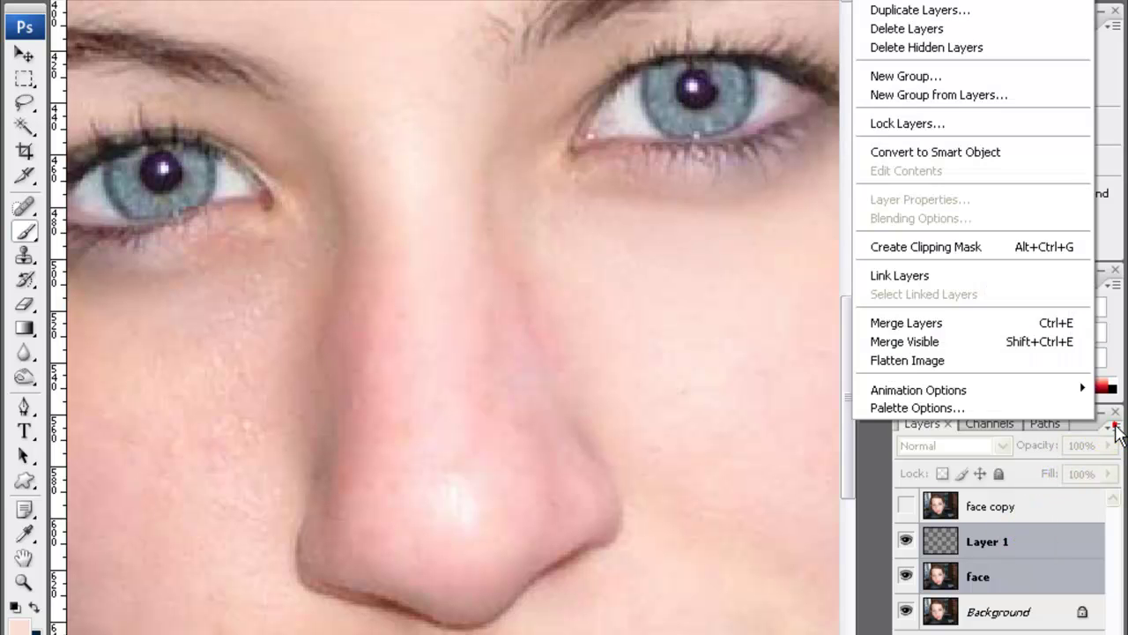
{"action": "left_click", "coordinate": [959, 333]}
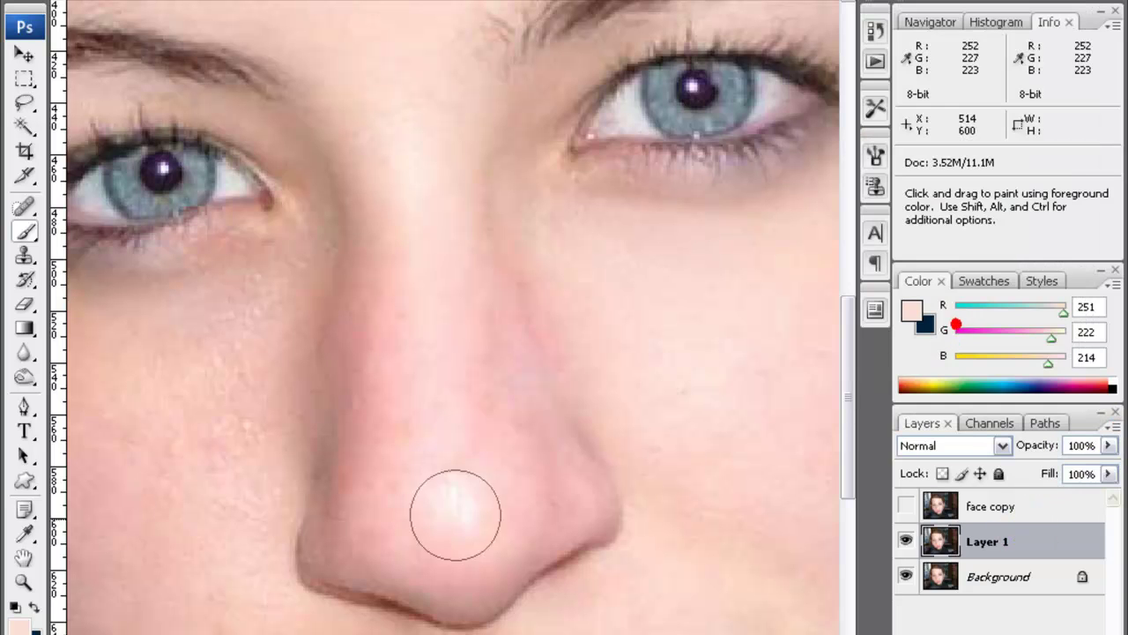
- Open the Color Picker for the foreground color and move its dialog
{"action": "left_click_drag", "start_coordinate": [260, 360], "coordinate": [451, 415]}
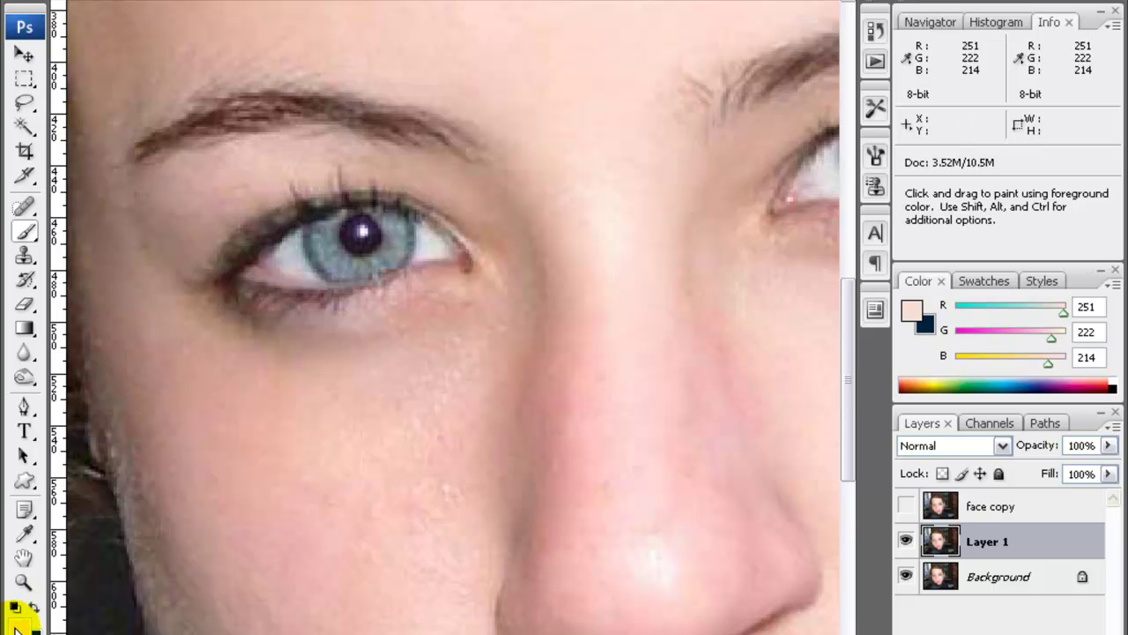
{"action": "left_click", "coordinate": [24, 533]}
{"action": "left_click", "coordinate": [14, 609]}
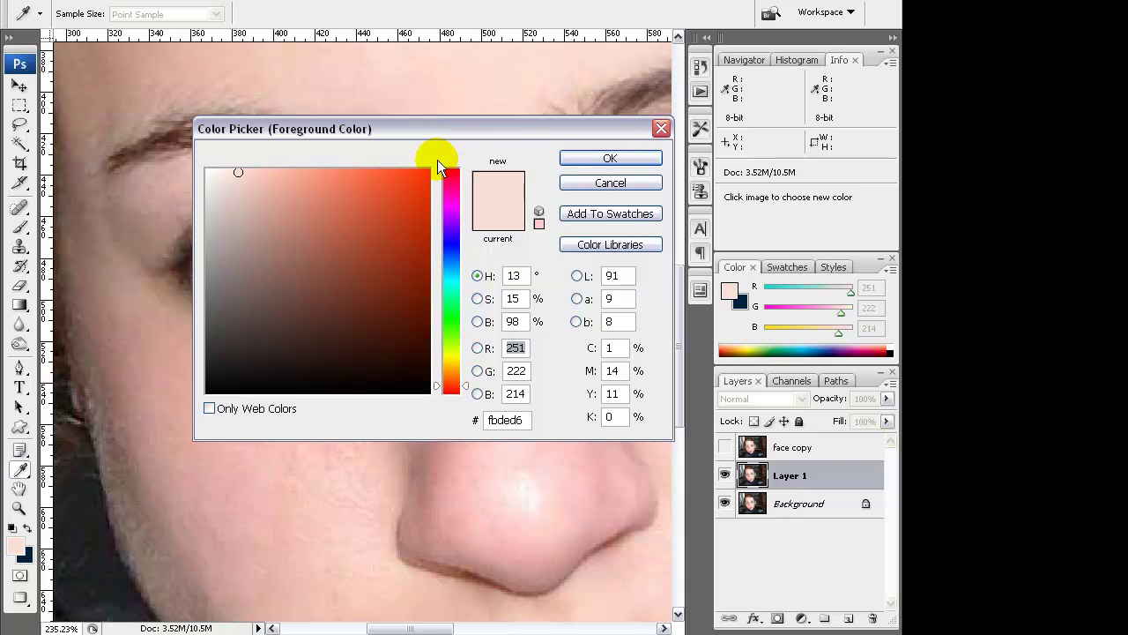
{"action": "left_click_drag", "start_coordinate": [454, 128], "coordinate": [589, 249]}
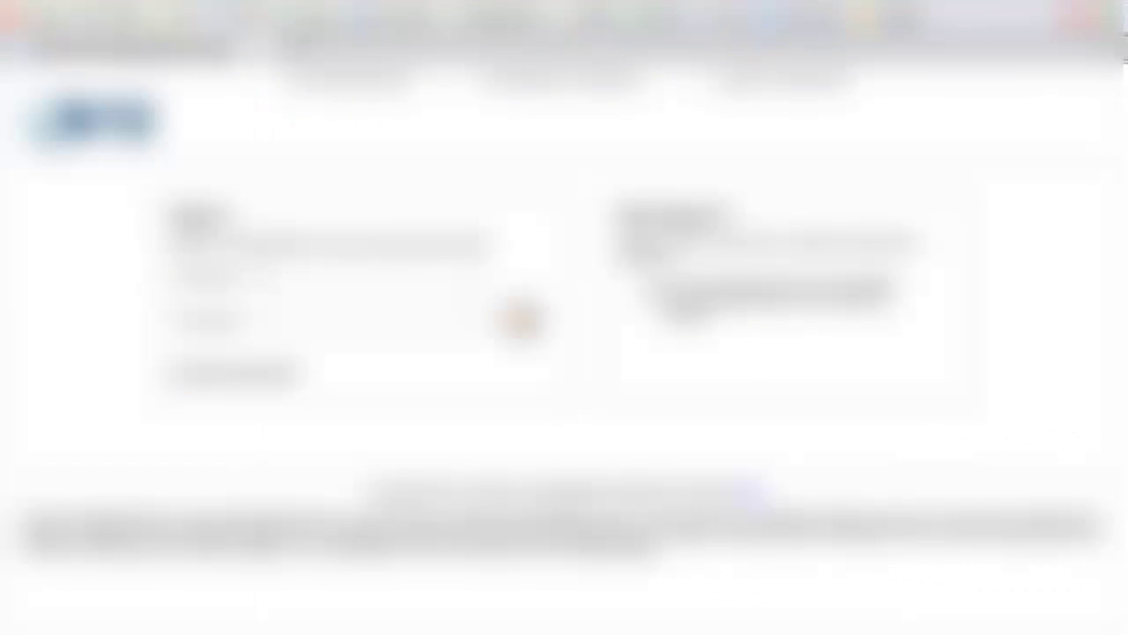
- Switch to the web browser, search Google for "adobe kuler" and open the kuler site
{"action": "left_click", "coordinate": [806, 1]}
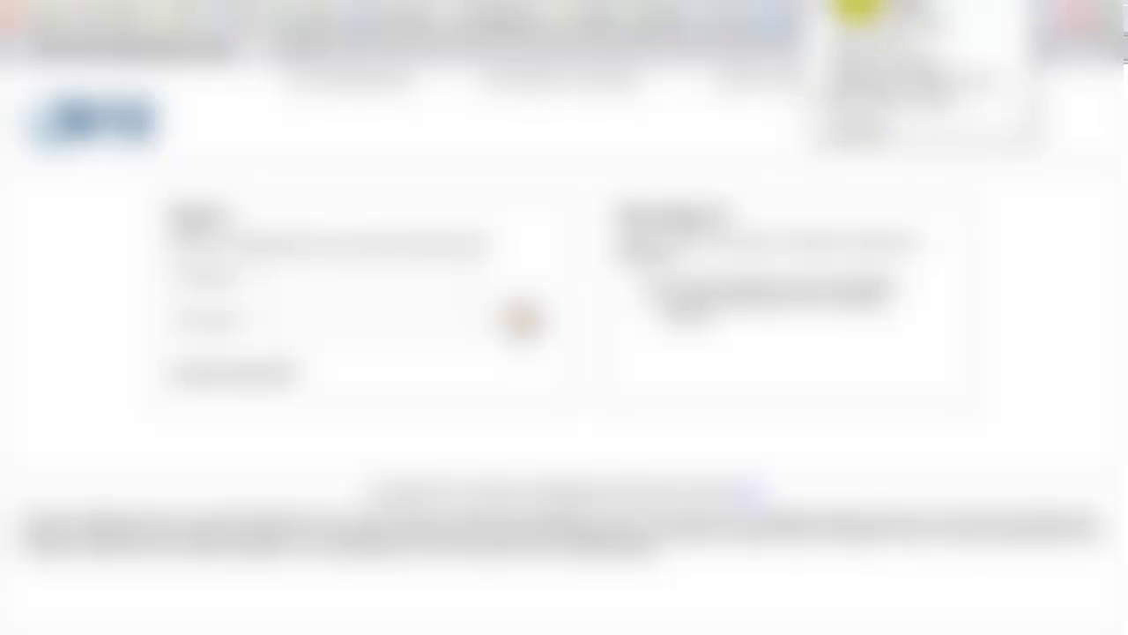
{"action": "left_click", "coordinate": [859, 13]}
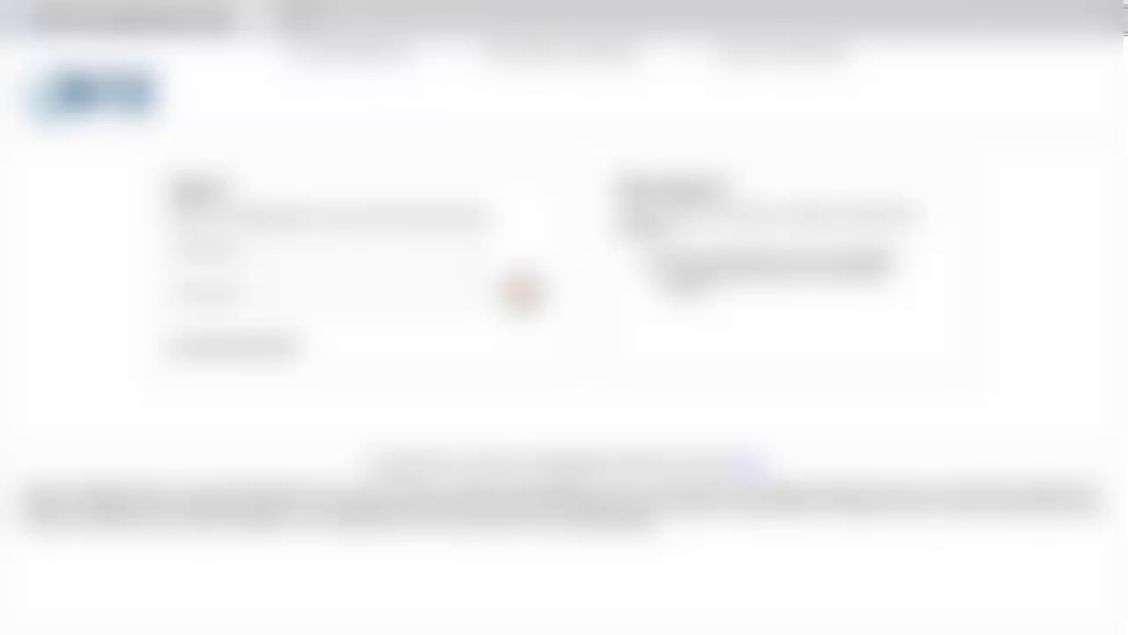
{"action": "left_click", "coordinate": [967, 11]}
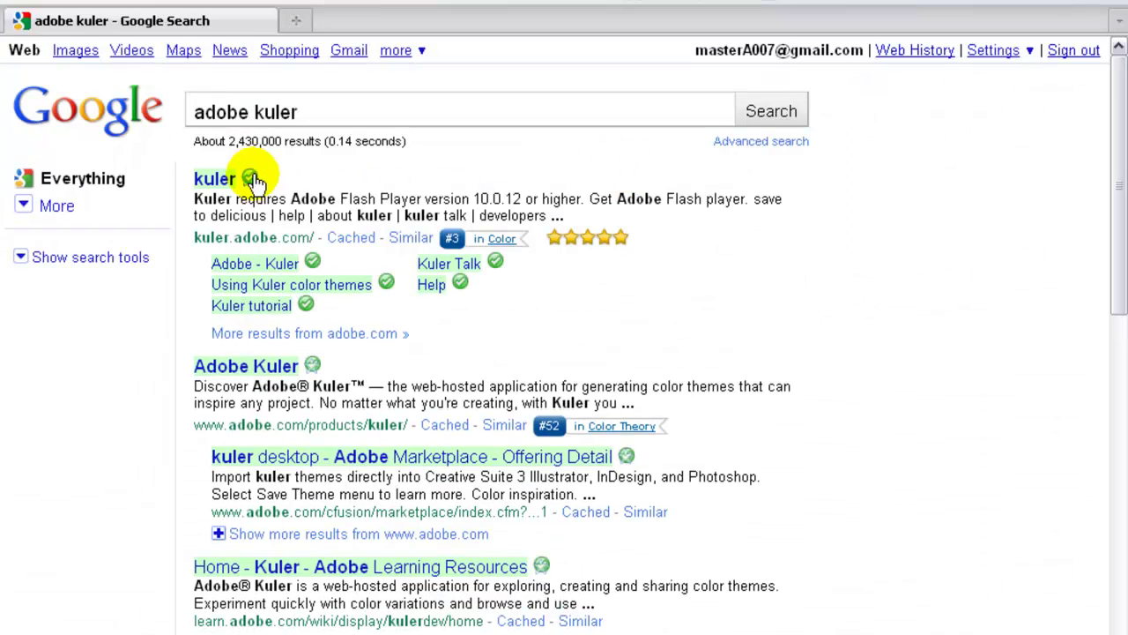
{"action": "left_click", "coordinate": [221, 185]}
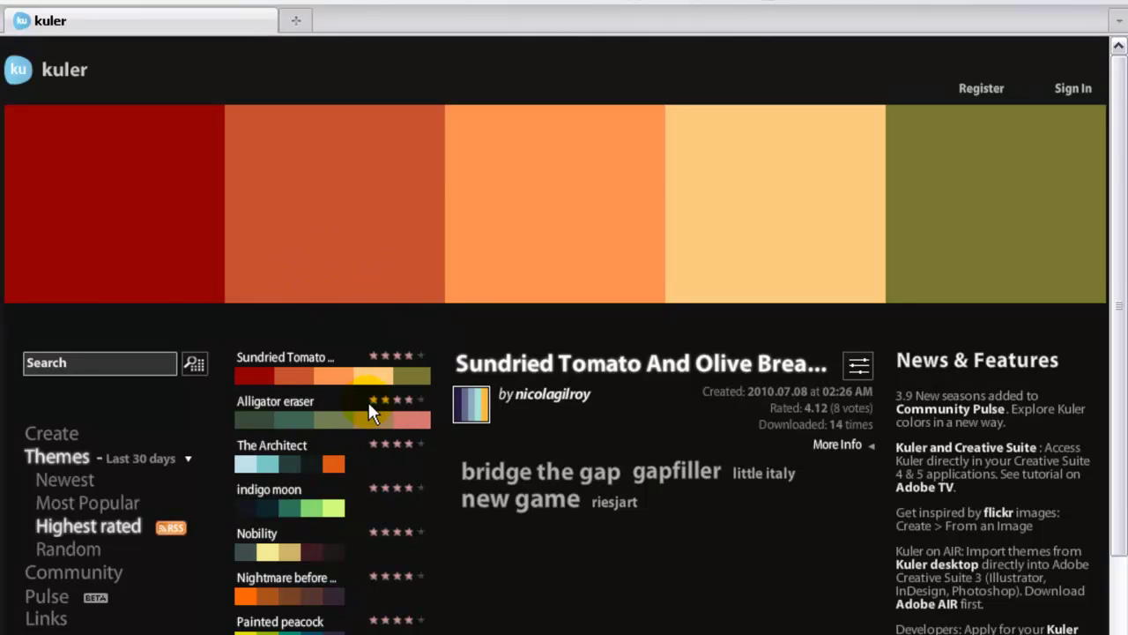
- Browse kuler's Most Popular and Random color themes, enlarging and collapsing the Dutch retro design swatches along the way
{"action": "scroll", "coordinate": [427, 441], "scroll_direction": "down", "scroll_amount": 3}
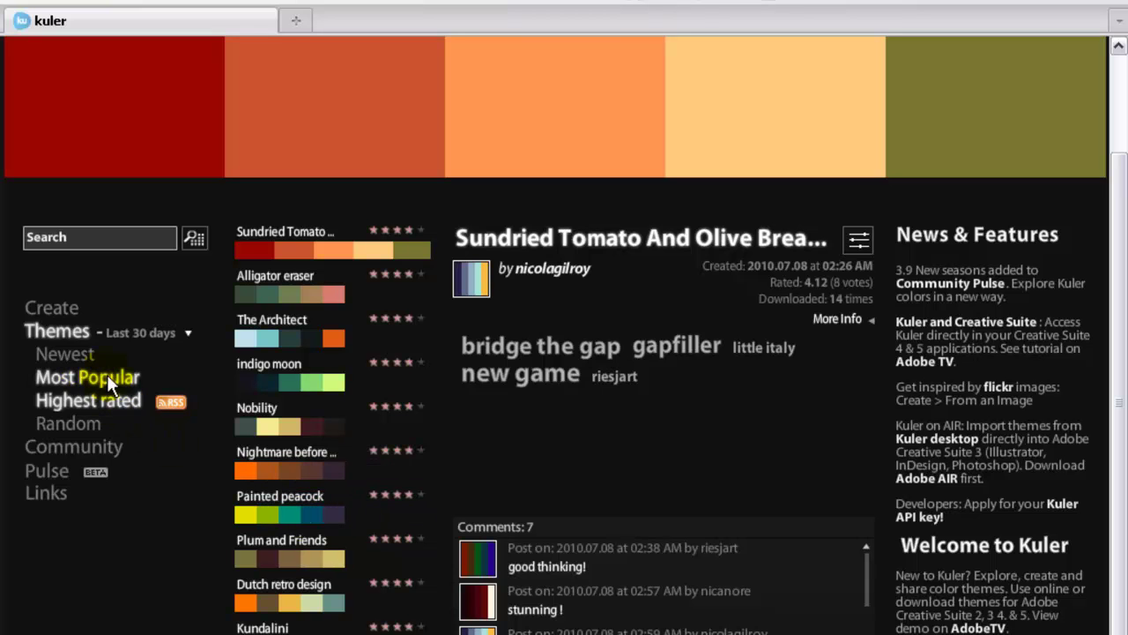
{"action": "left_click", "coordinate": [48, 428]}
{"action": "scroll", "coordinate": [416, 374], "scroll_direction": "down", "scroll_amount": 1}
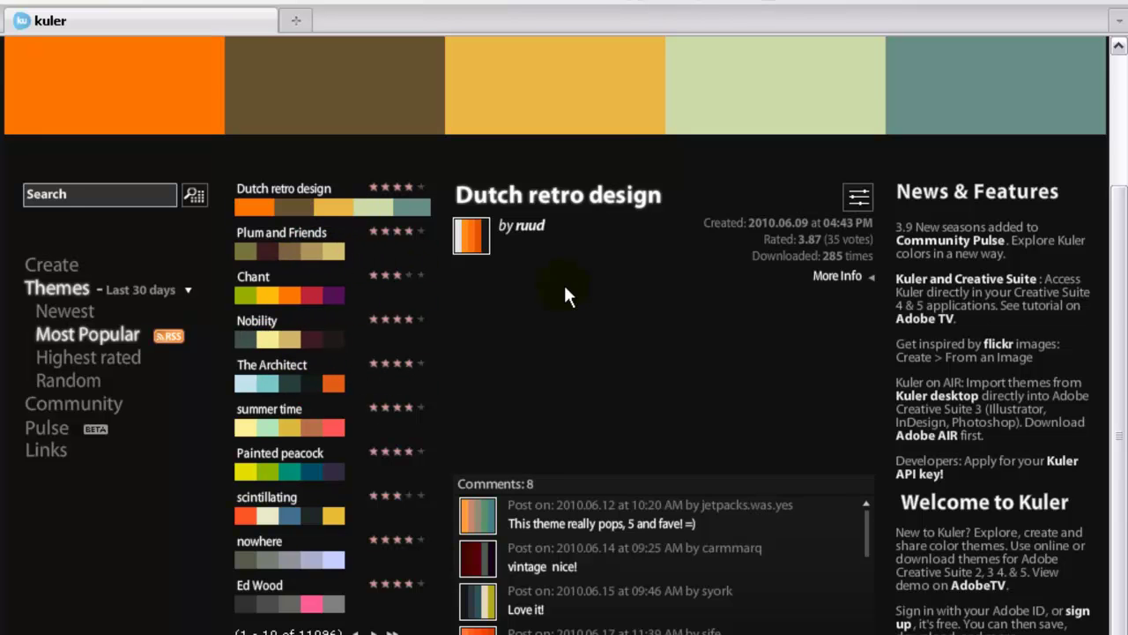
{"action": "scroll", "coordinate": [481, 192], "scroll_direction": "up", "scroll_amount": 3}
{"action": "left_click", "coordinate": [479, 186]}
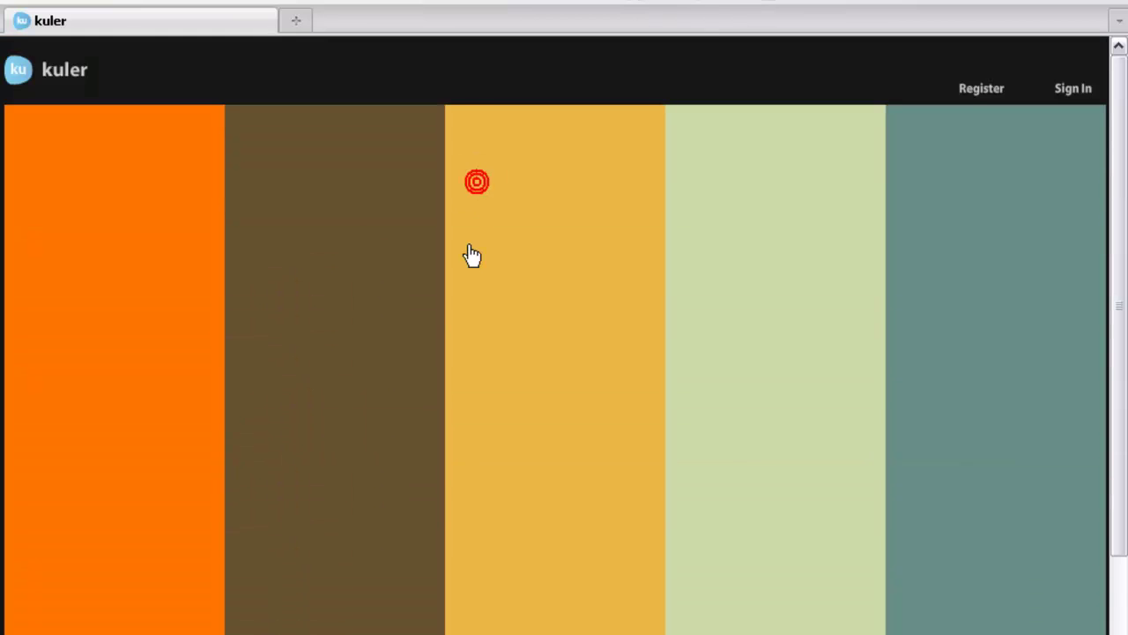
{"action": "left_click", "coordinate": [469, 254]}
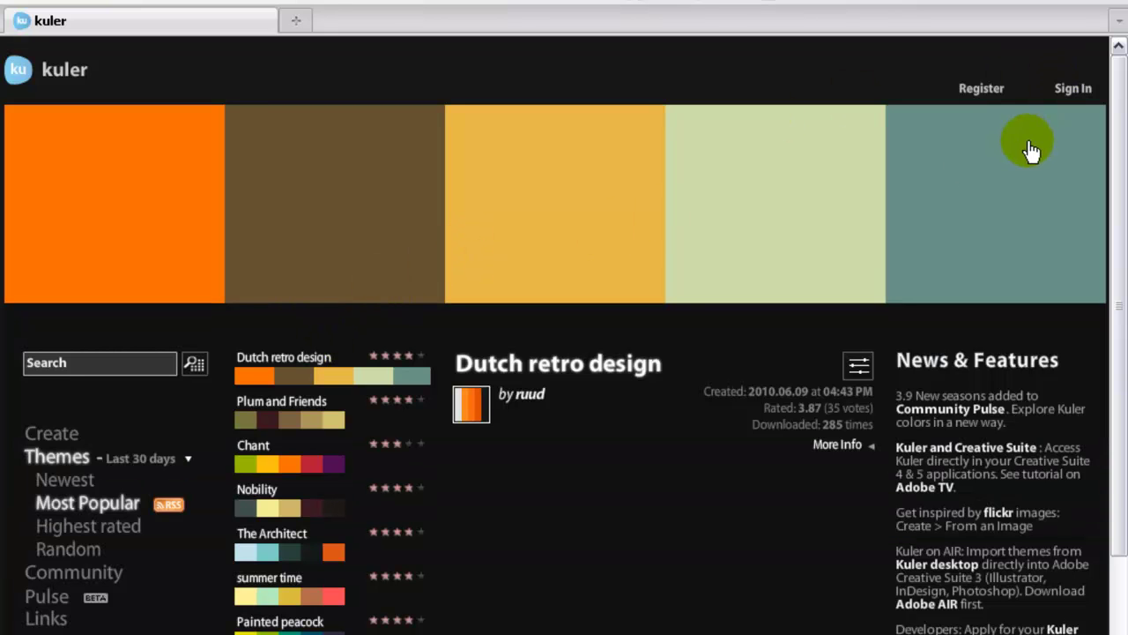
{"action": "left_click", "coordinate": [74, 546]}
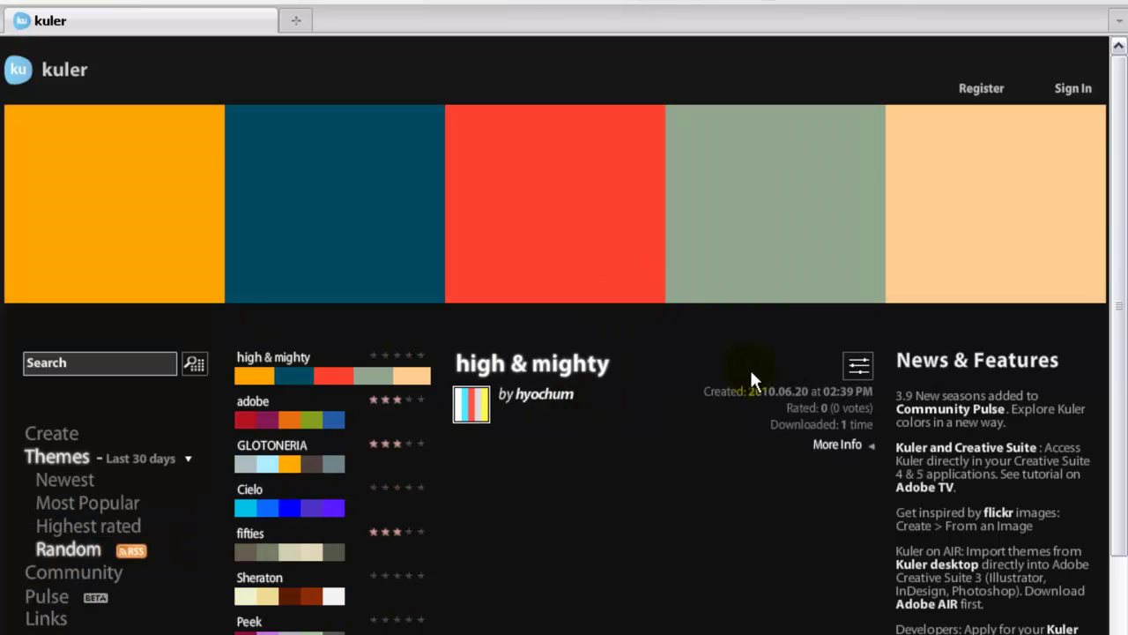
{"action": "scroll", "coordinate": [748, 371], "scroll_direction": "down", "scroll_amount": 3}
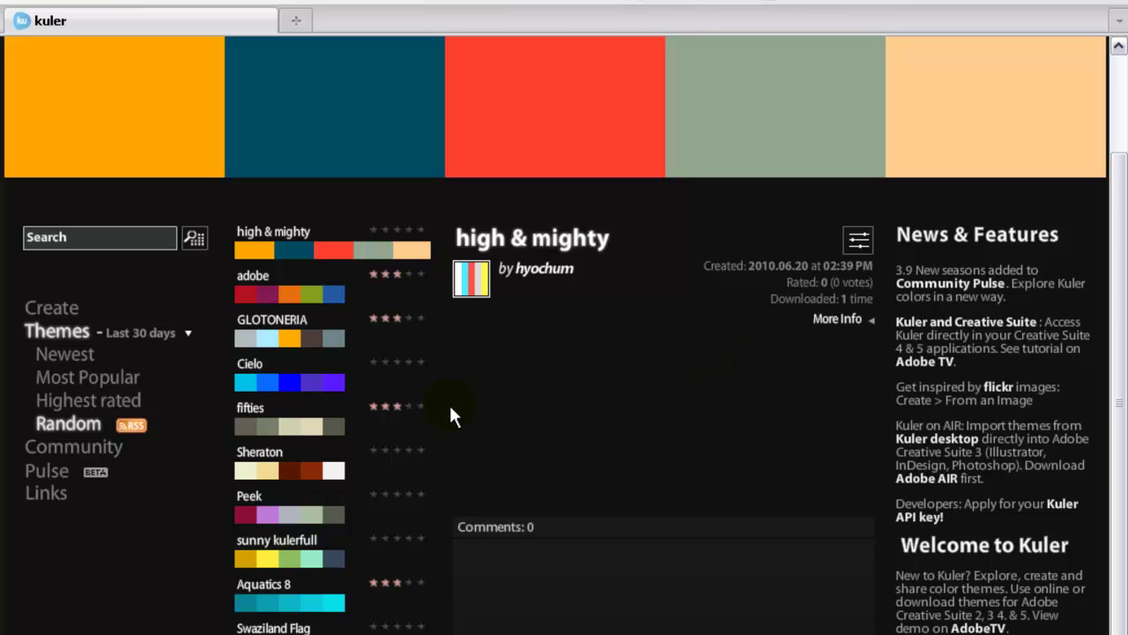
- View the Community Pulse color wheel and the featured Community member profile, and return to the Themes list
{"action": "left_click", "coordinate": [43, 472]}
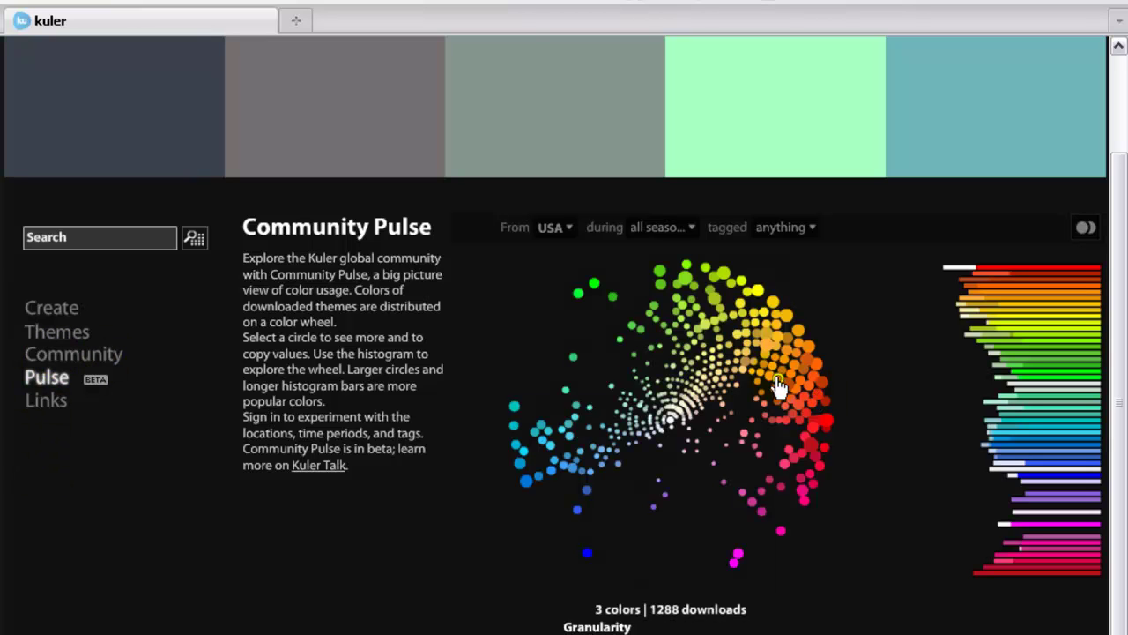
{"action": "left_click", "coordinate": [84, 356]}
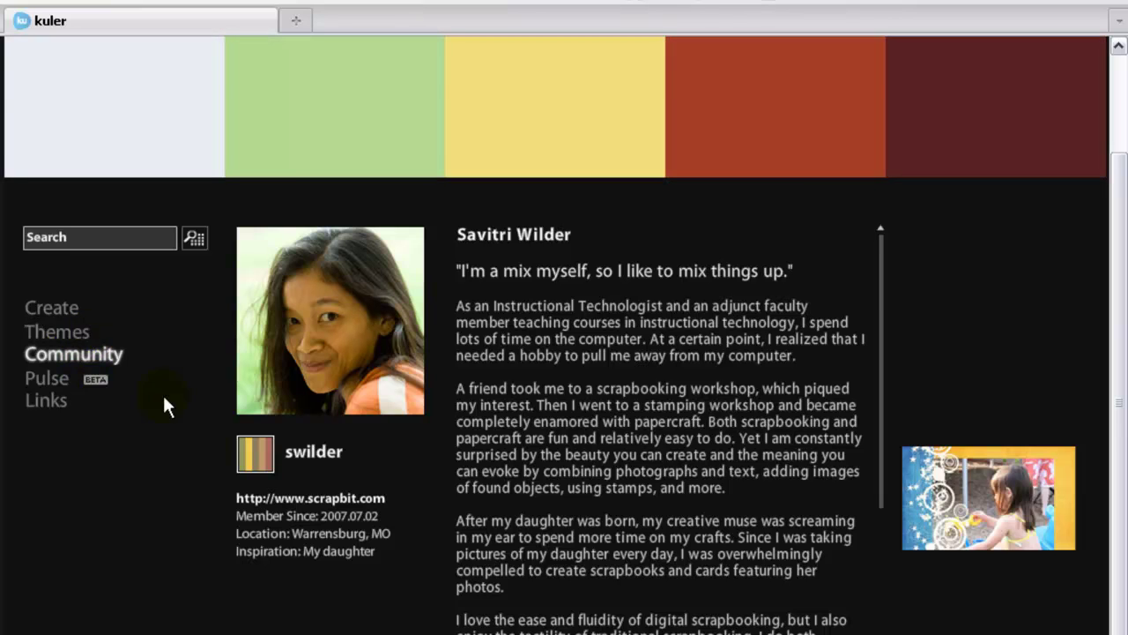
{"action": "scroll", "coordinate": [186, 411], "scroll_direction": "down", "scroll_amount": 1}
{"action": "scroll", "coordinate": [763, 412], "scroll_direction": "down", "scroll_amount": 3}
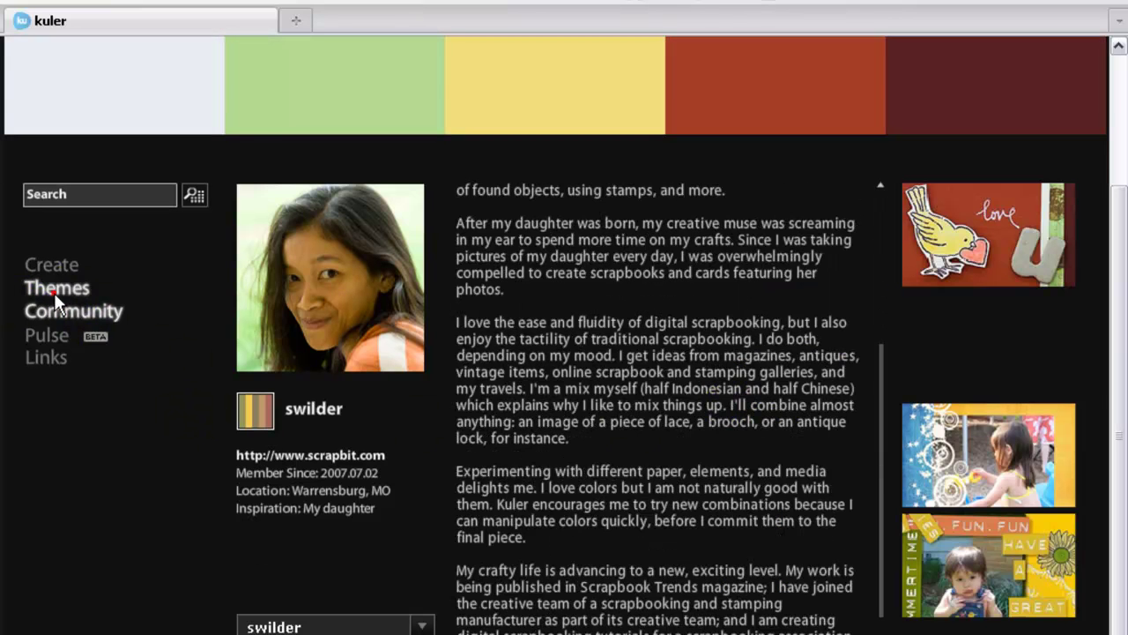
{"action": "left_click", "coordinate": [54, 293]}
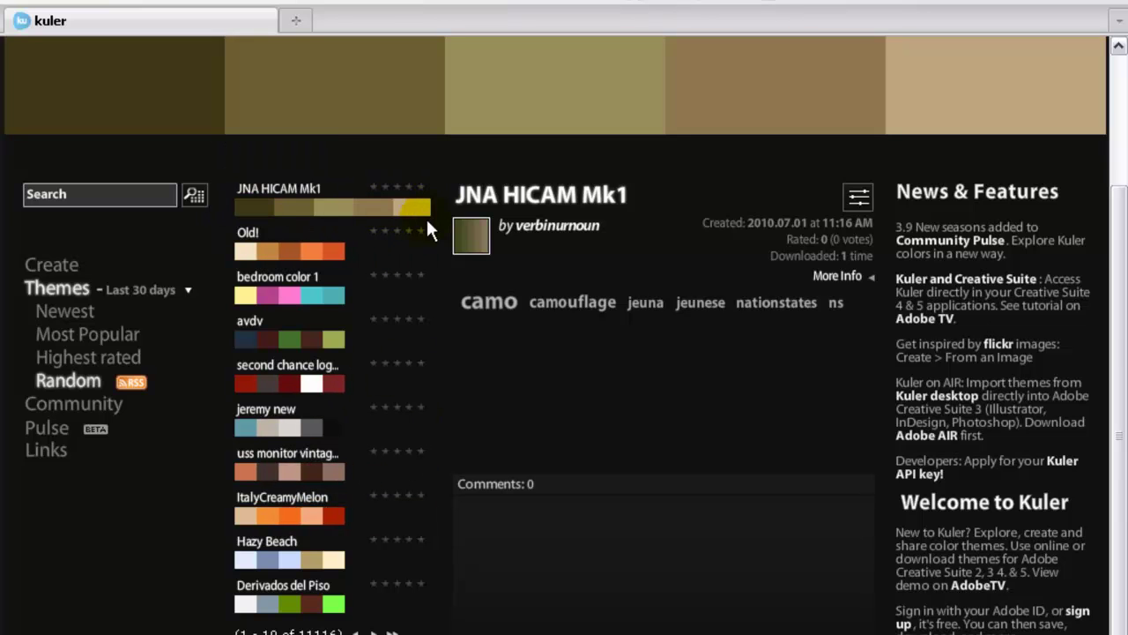
- Capture the enlarged JNA HICAM Mk1 color strip as a screenshot region of about 998 x 204 pixels and copy it
{"action": "scroll", "coordinate": [429, 227], "scroll_direction": "up", "scroll_amount": 3}
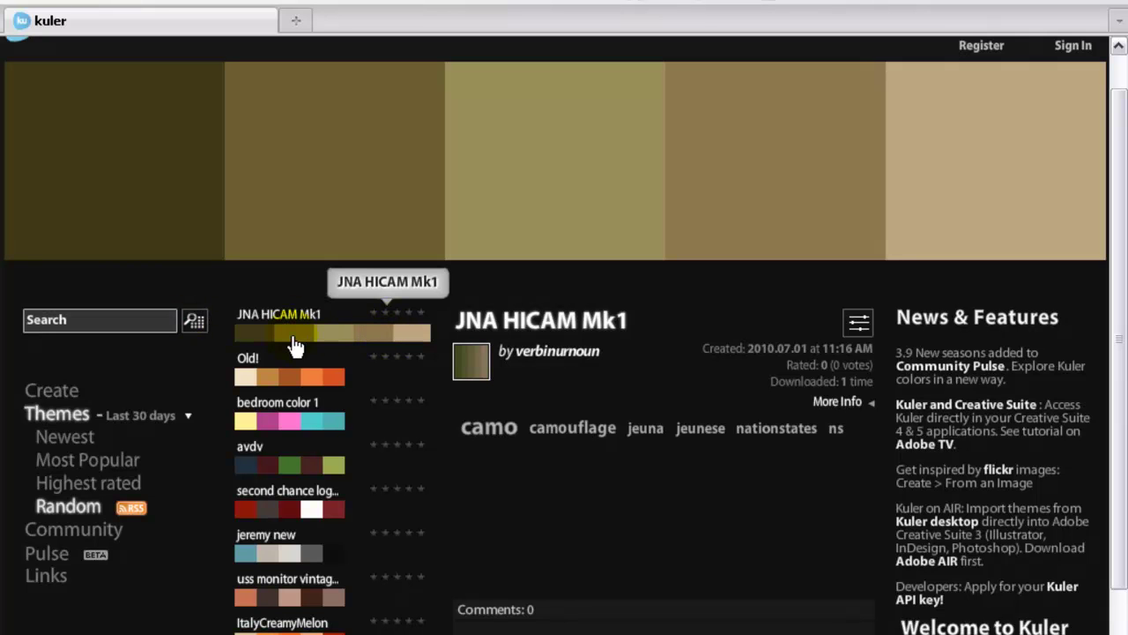
{"action": "scroll", "coordinate": [339, 291], "scroll_direction": "up", "scroll_amount": 1}
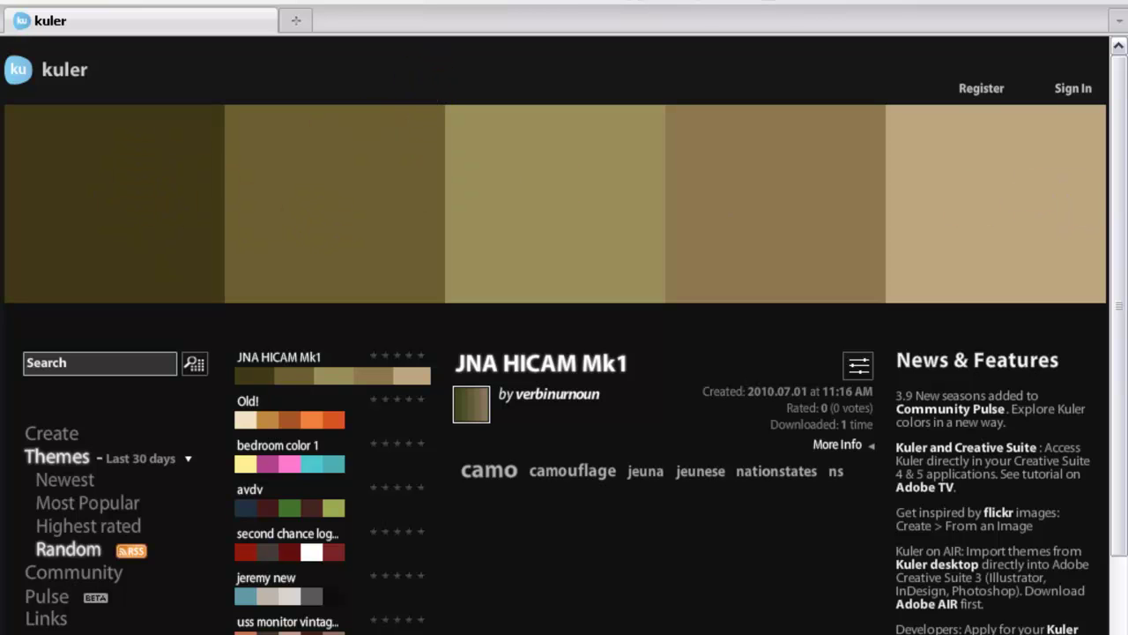
{"action": "key", "text": "Print"}
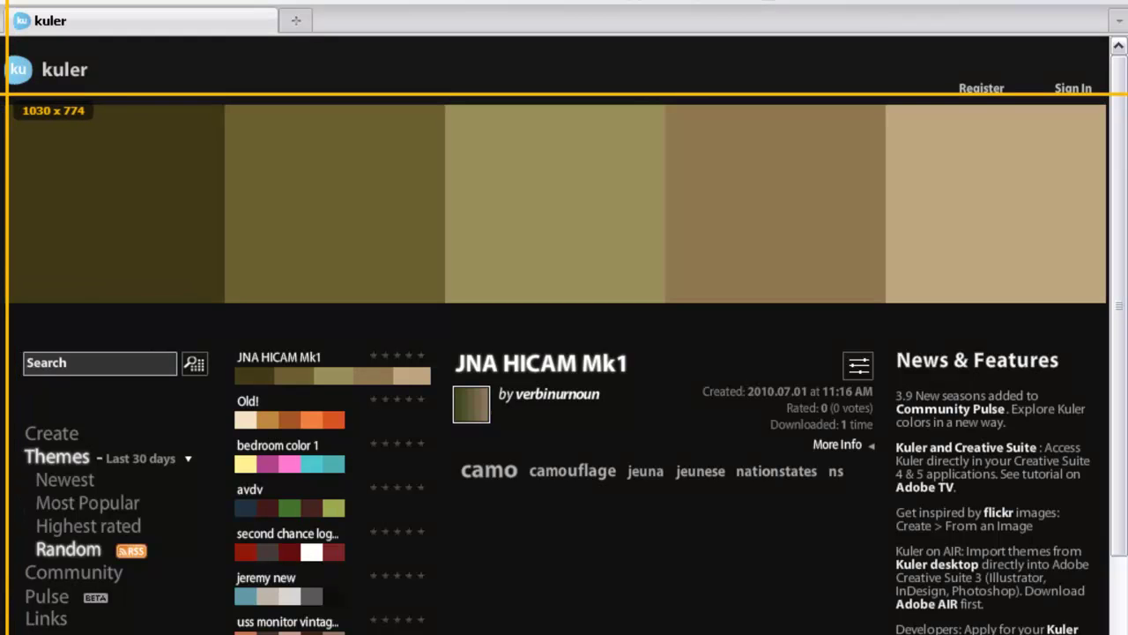
{"action": "left_click_drag", "start_coordinate": [7, 94], "coordinate": [1107, 318]}
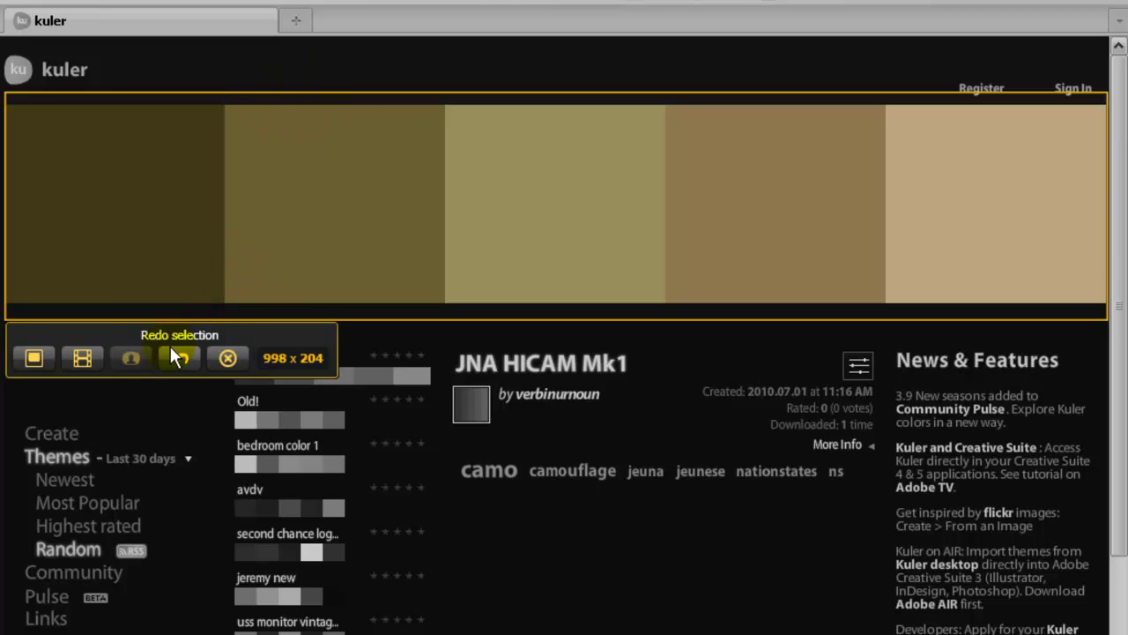
{"action": "left_click", "coordinate": [38, 359]}
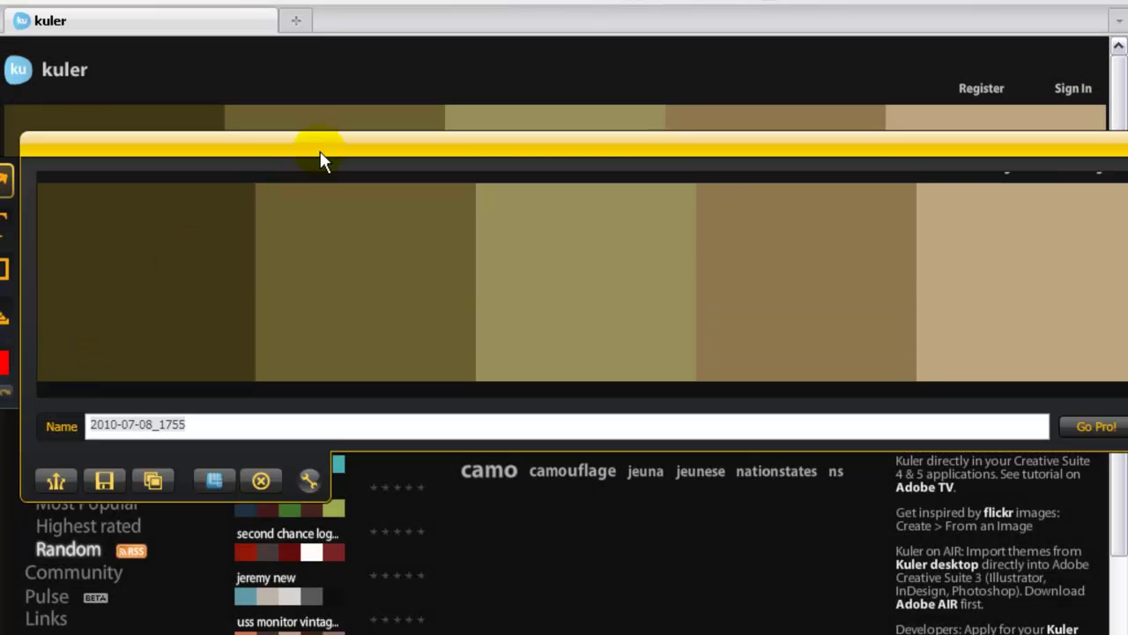
{"action": "left_click", "coordinate": [146, 481]}
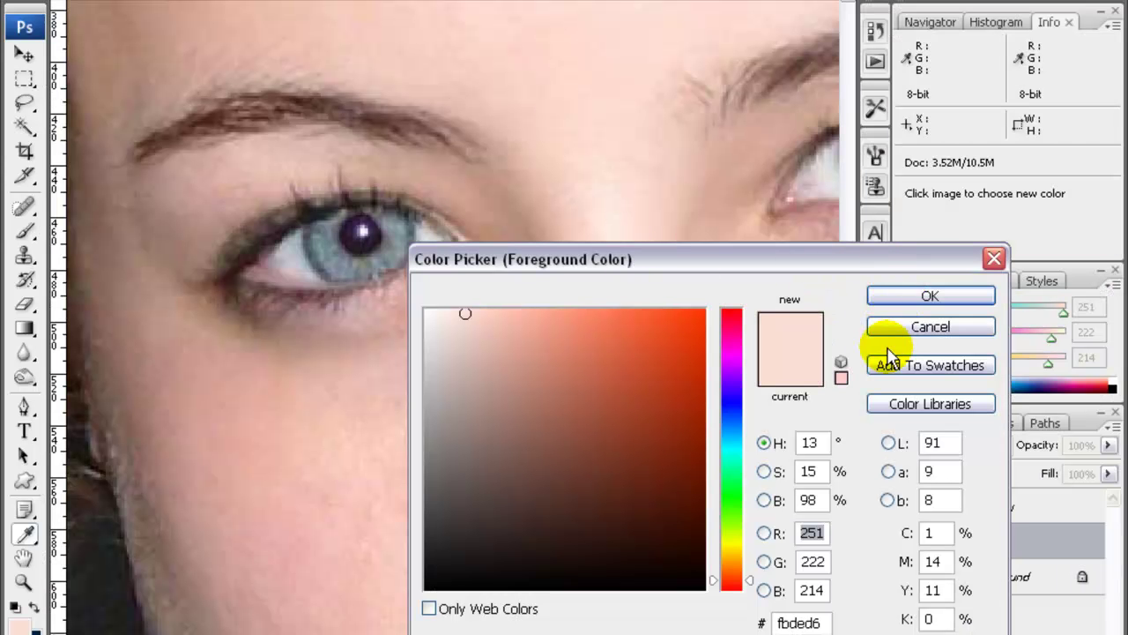
- Switch back to Photoshop, cancel the Color Picker and paste the captured color strip into a new document
{"action": "left_click", "coordinate": [896, 325]}
{"action": "left_click", "coordinate": [33, 0]}
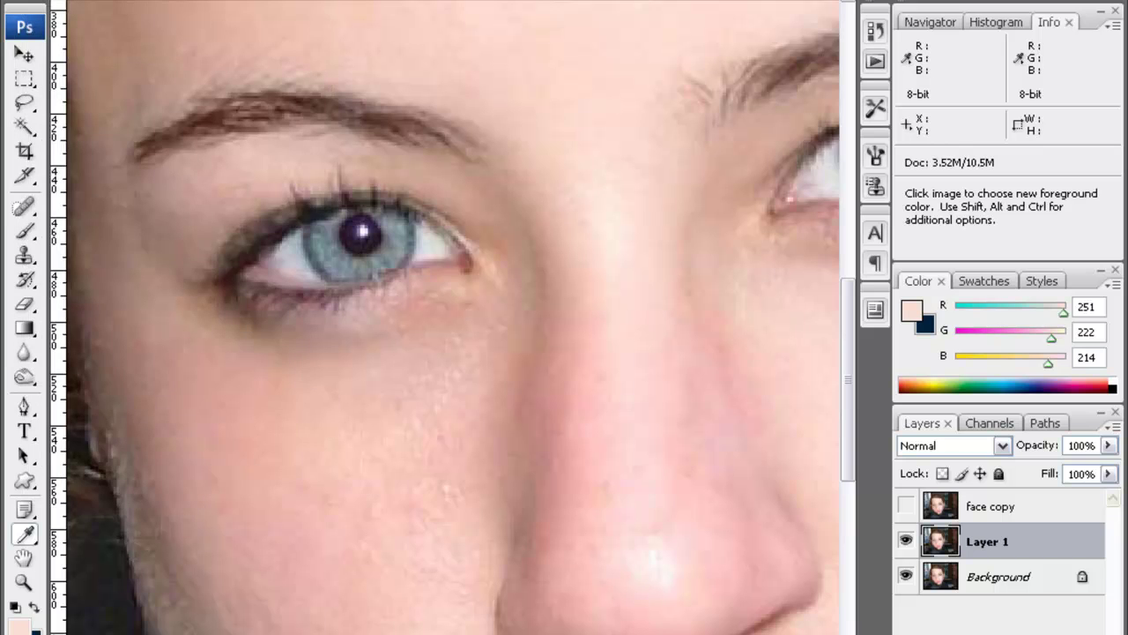
{"action": "left_click", "coordinate": [352, 126]}
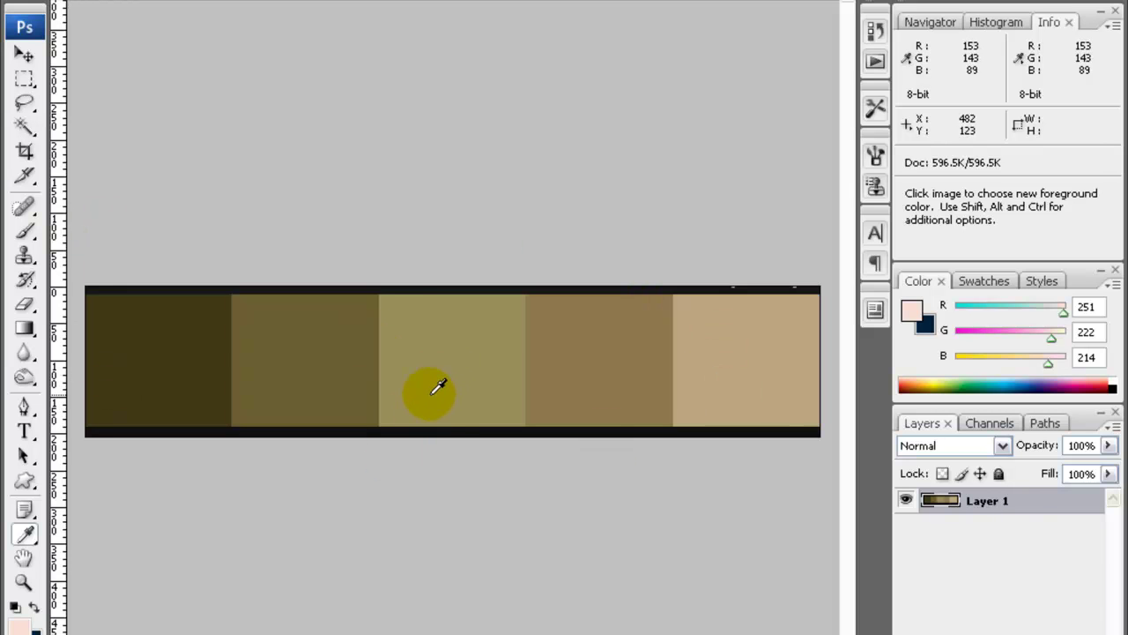
- Sample the light olive middle swatch as the foreground color with the Eyedropper tool
{"action": "left_click", "coordinate": [440, 312]}
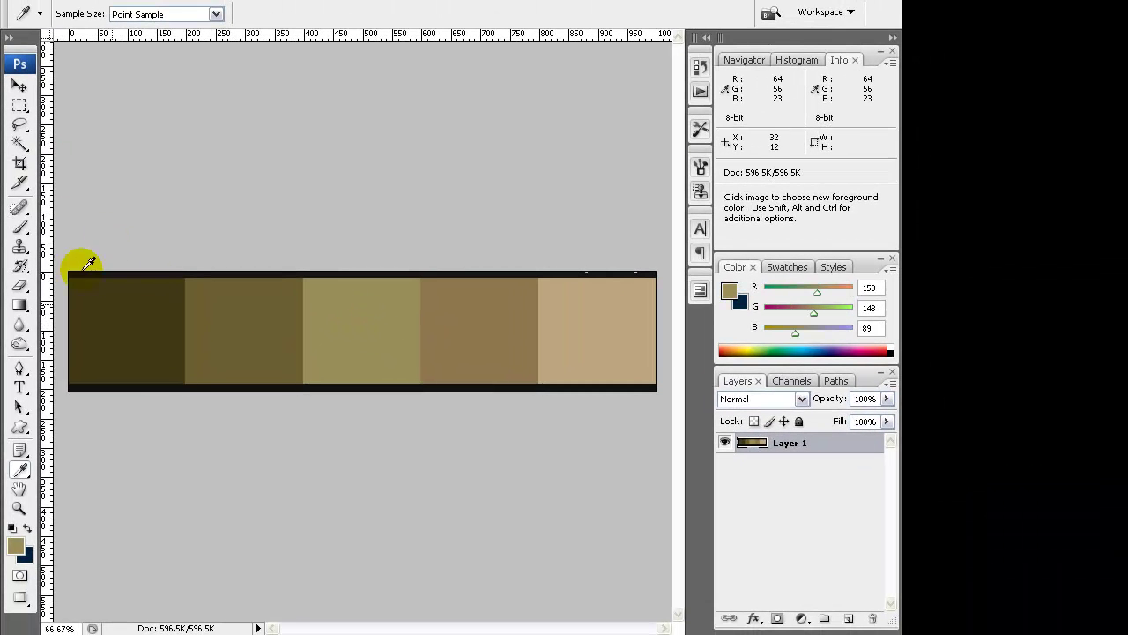
{"action": "left_click", "coordinate": [352, 329]}
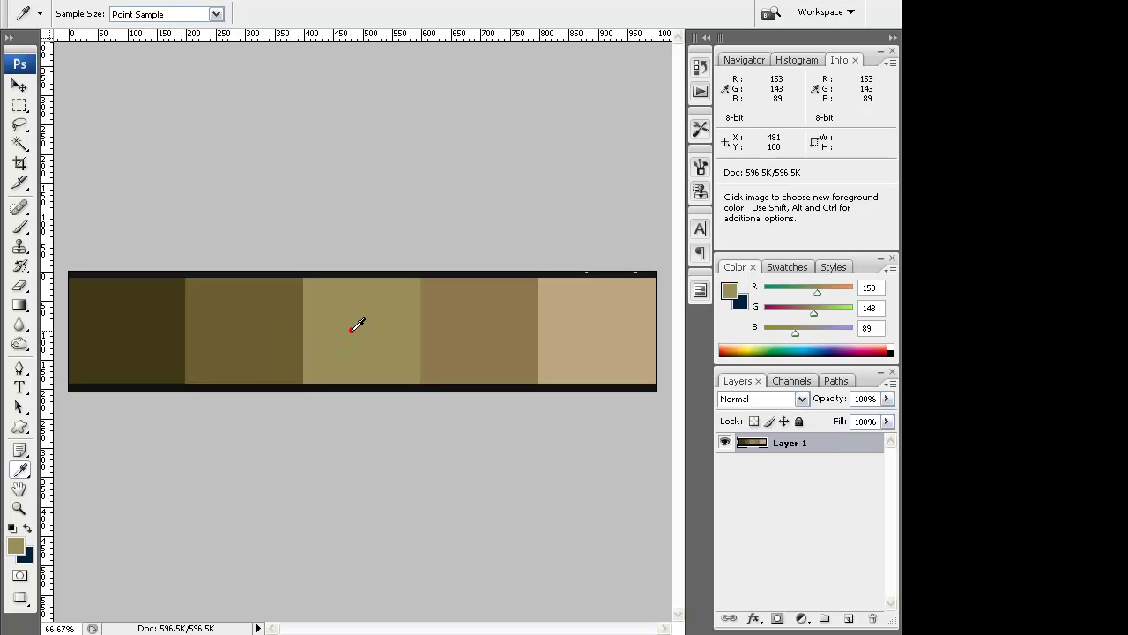
{"action": "left_click", "coordinate": [19, 469]}
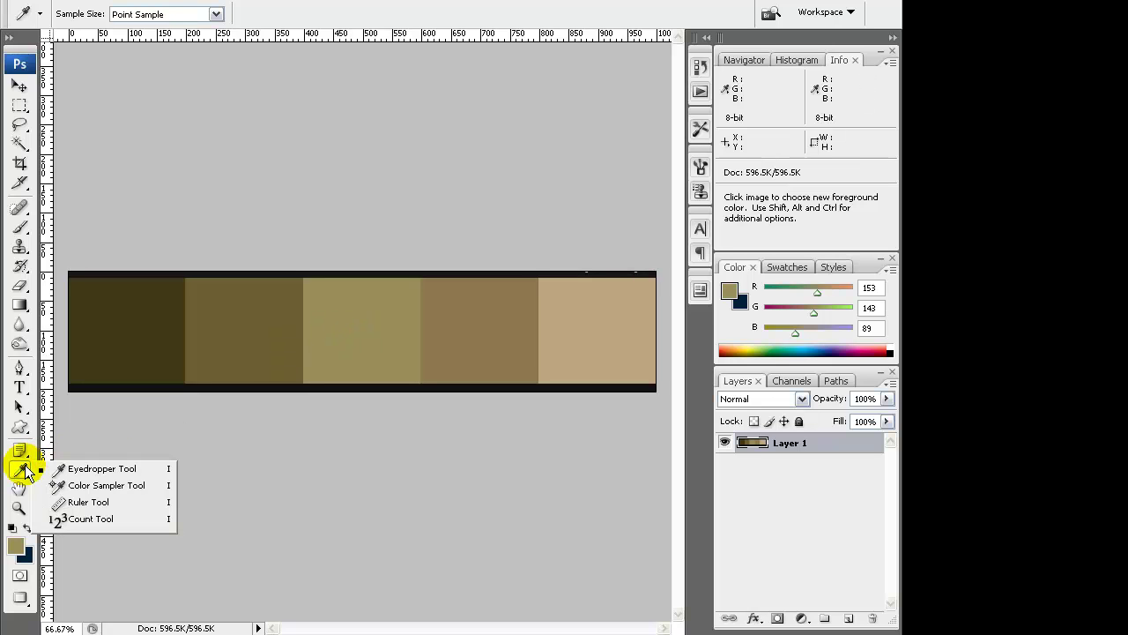
{"action": "left_click_drag", "start_coordinate": [27, 471], "coordinate": [145, 462]}
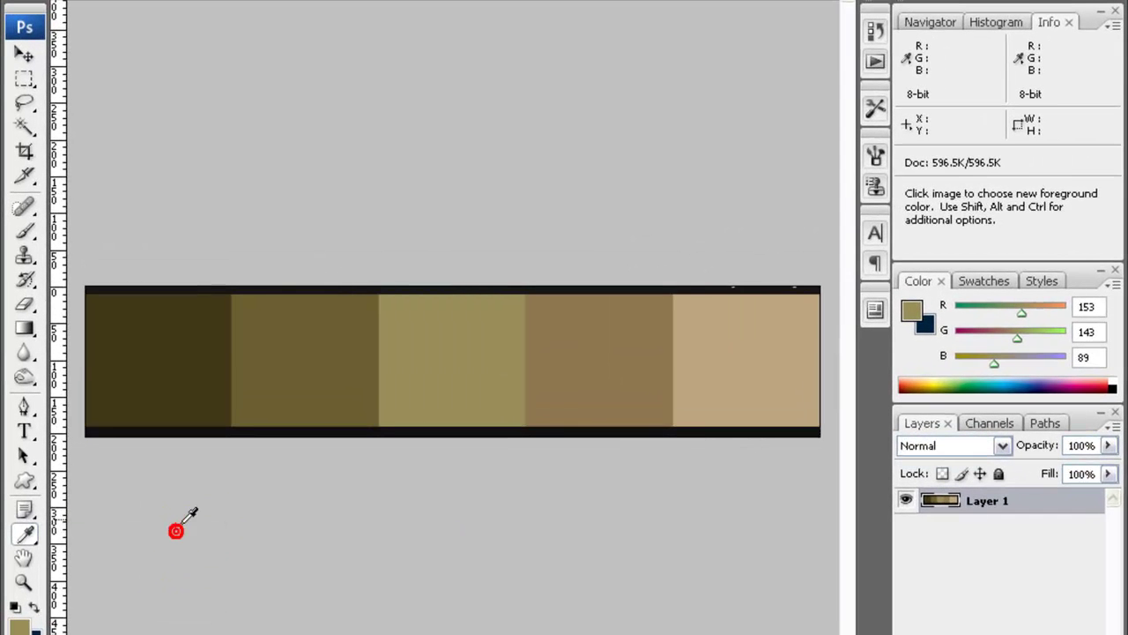
- Return to the portrait document at the eye beside the window and select the Brush tool
{"action": "left_click", "coordinate": [424, 347]}
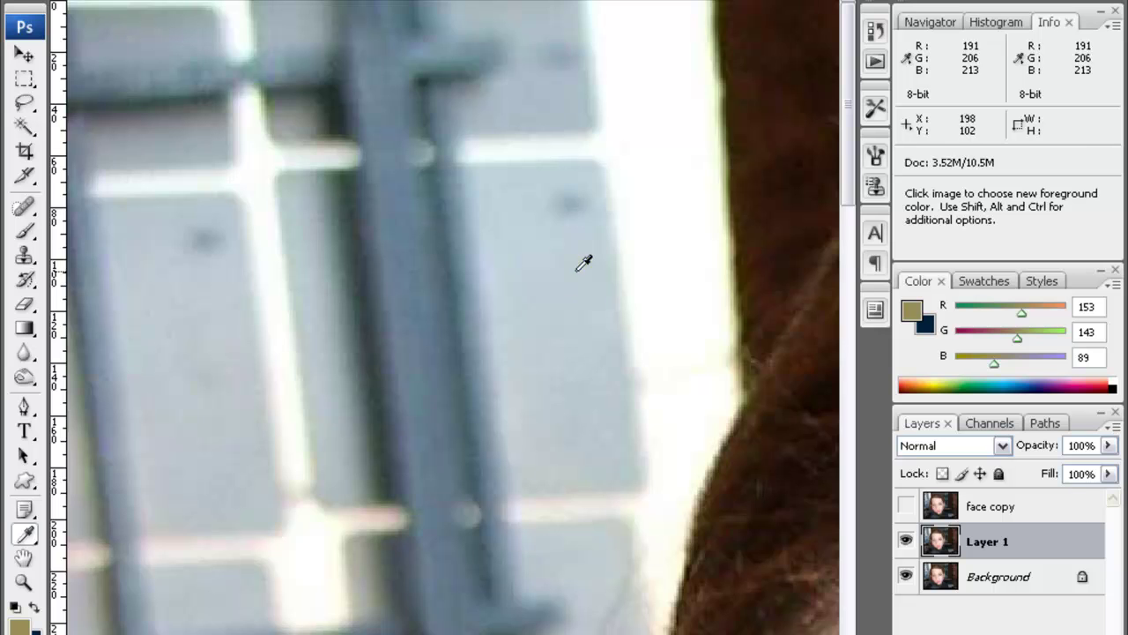
{"action": "left_click_drag", "start_coordinate": [577, 269], "coordinate": [394, 286]}
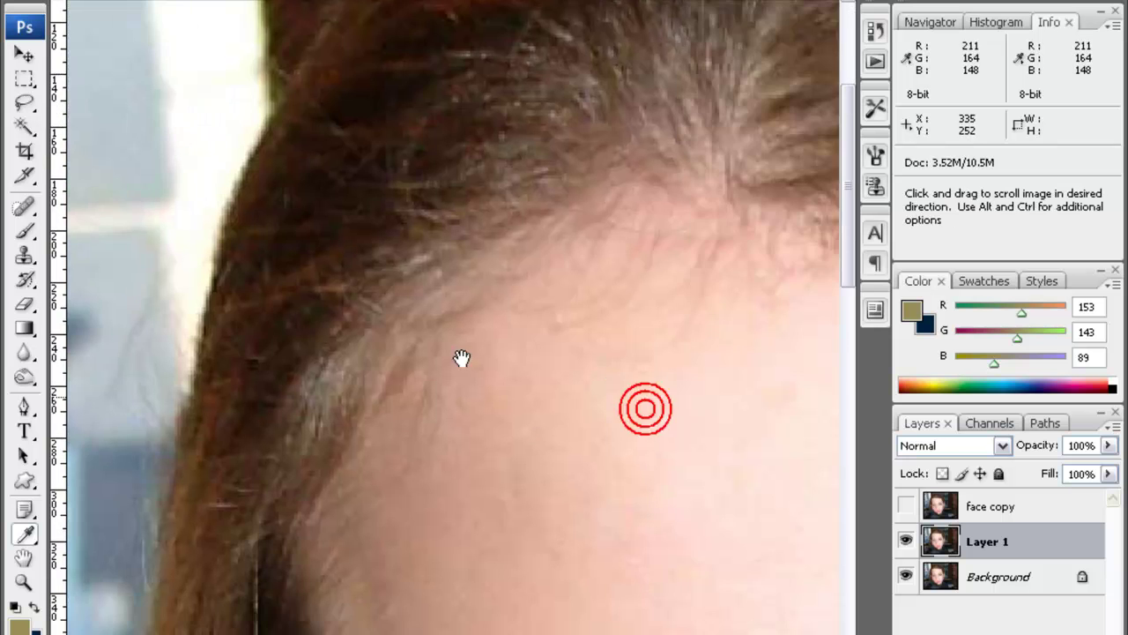
{"action": "left_click_drag", "start_coordinate": [524, 456], "coordinate": [373, 216]}
{"action": "left_click", "coordinate": [35, 225]}
{"action": "left_click", "coordinate": [272, 291]}
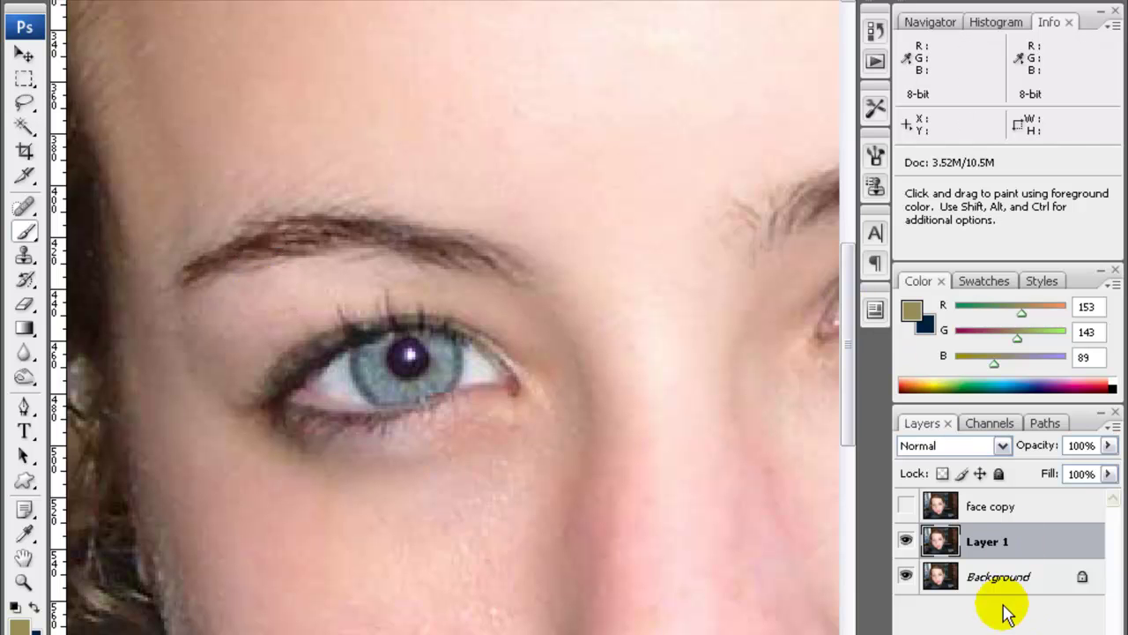
- Collapse the Info panel and add a new empty layer above the face copy layer
{"action": "left_click", "coordinate": [1011, 630]}
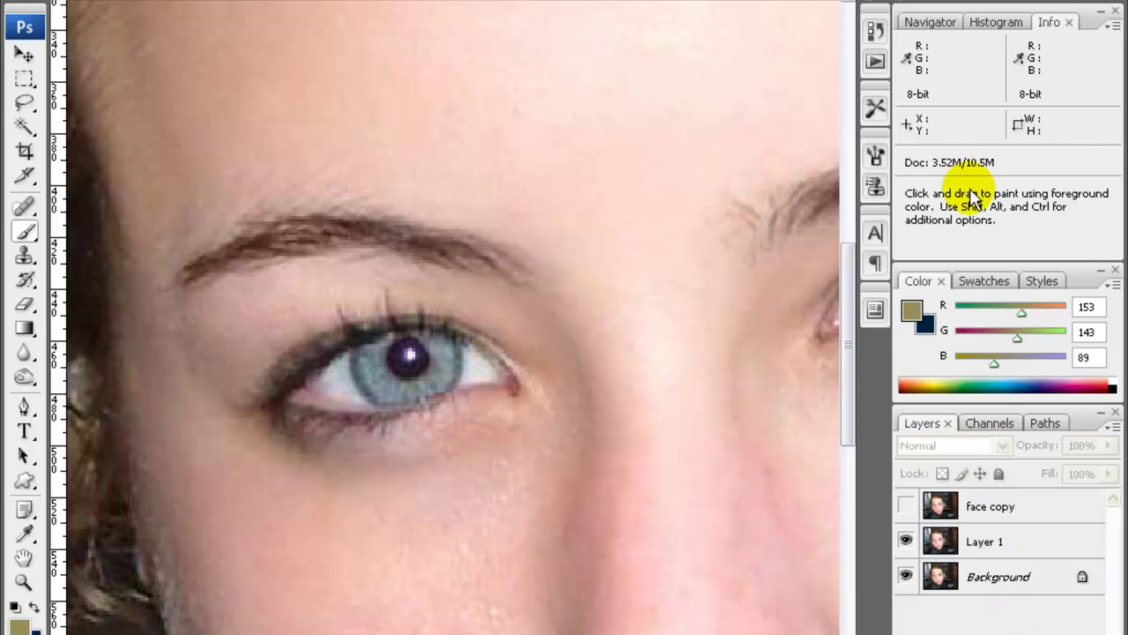
{"action": "left_click", "coordinate": [1100, 11]}
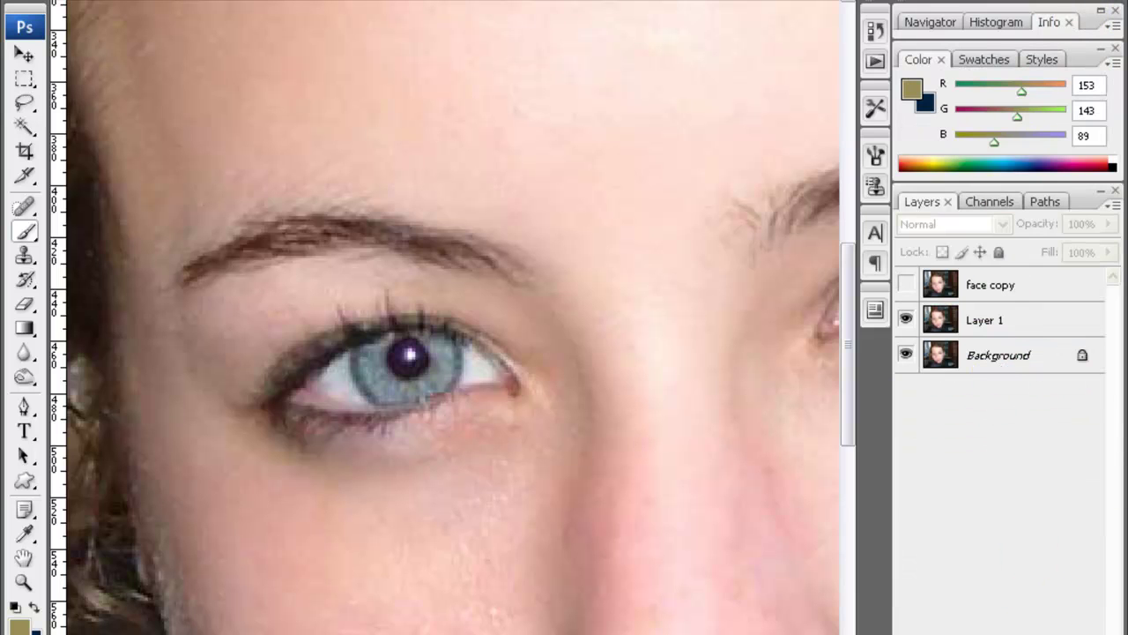
{"action": "left_click", "coordinate": [1054, 633]}
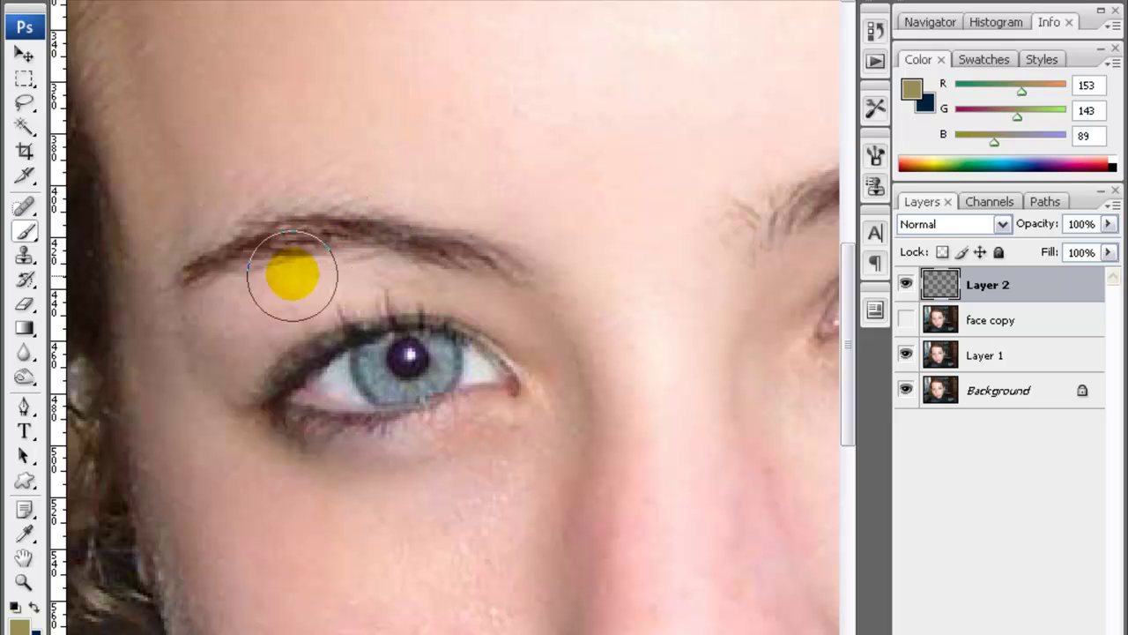
- Brush the sampled olive color over the upper eyelid, from the outer to the inner corner below the eyebrow, on the new layer
{"action": "mouse_move", "coordinate": [271, 295]}
{"action": "left_mouse_down"}
{"action": "mouse_move", "coordinate": [235, 317]}
{"action": "mouse_move", "coordinate": [423, 282]}
{"action": "mouse_move", "coordinate": [365, 272]}
{"action": "mouse_move", "coordinate": [291, 310]}
{"action": "left_mouse_up"}
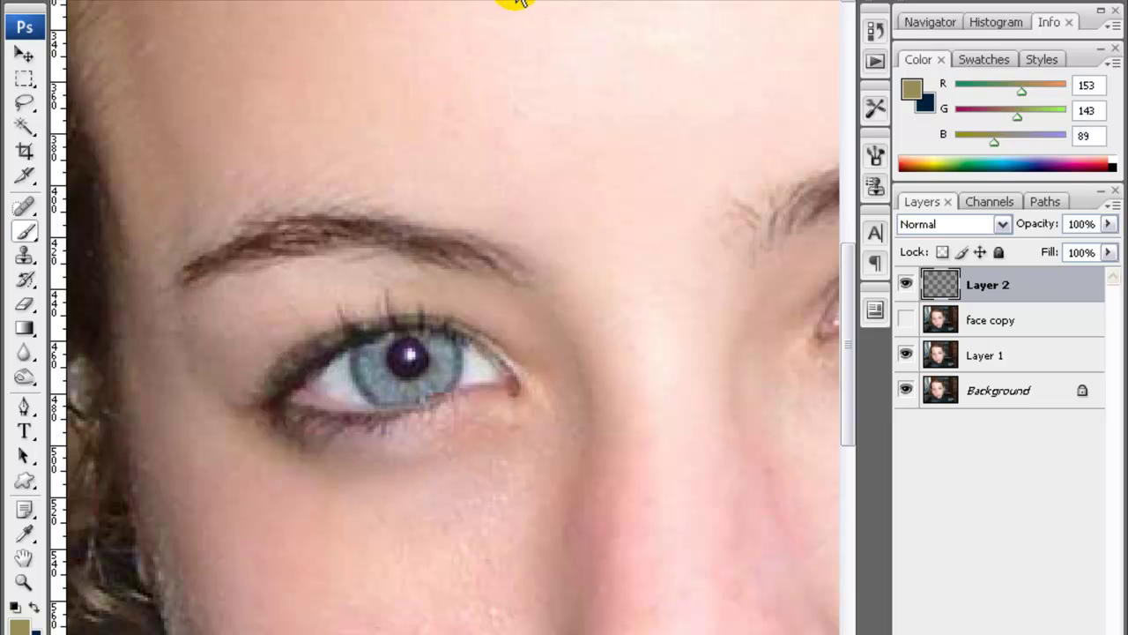
{"action": "mouse_move", "coordinate": [373, 303]}
{"action": "left_mouse_down"}
{"action": "mouse_move", "coordinate": [337, 295]}
{"action": "mouse_move", "coordinate": [252, 320]}
{"action": "mouse_move", "coordinate": [350, 264]}
{"action": "mouse_move", "coordinate": [479, 291]}
{"action": "mouse_move", "coordinate": [527, 346]}
{"action": "left_mouse_up"}
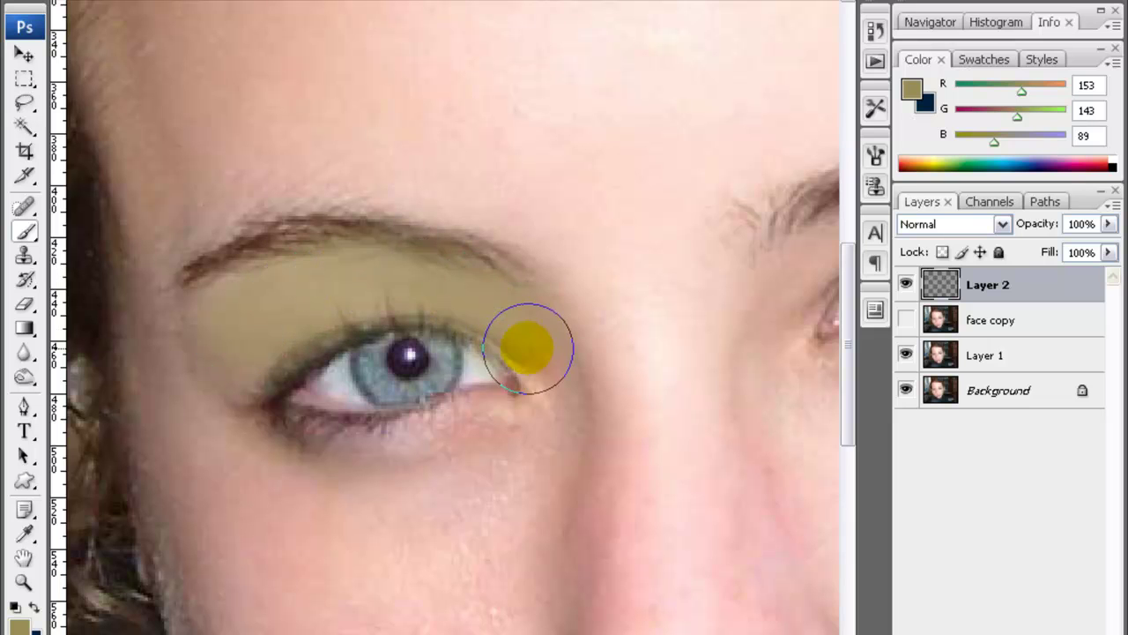